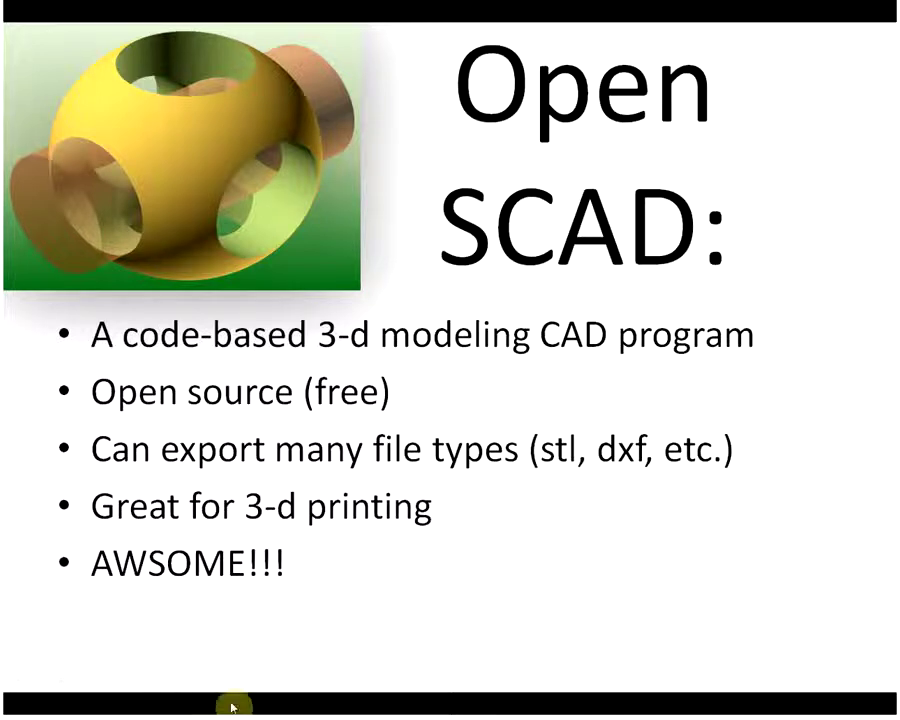
- End the PowerPoint slideshow and switch to the empty OpenSCAD document
left_click(362, 657)
left_click(430, 639)
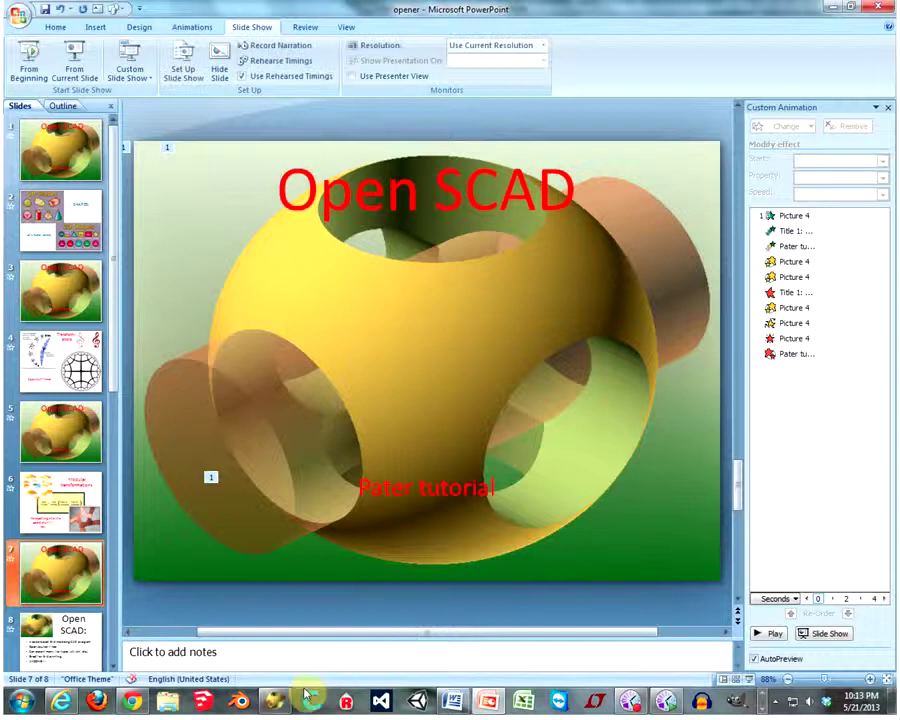
key("alt+Tab")
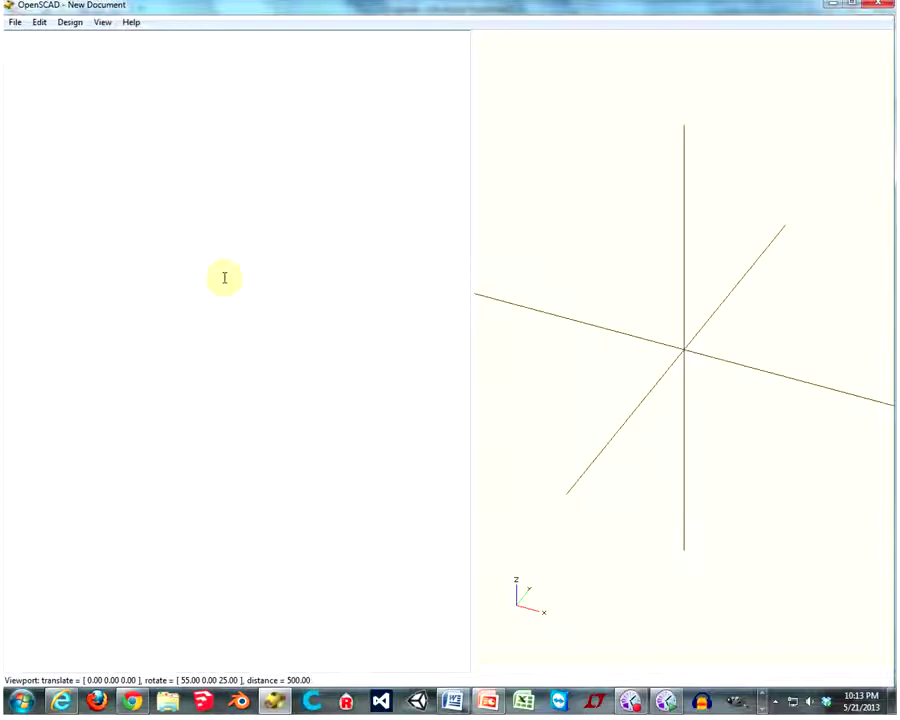
- Type a three-row slash banner with Title in the middle row
type("/////////////////////////////////////////////////////////////////////////////////////////////")
key("BackSpace")
type("///////////////")
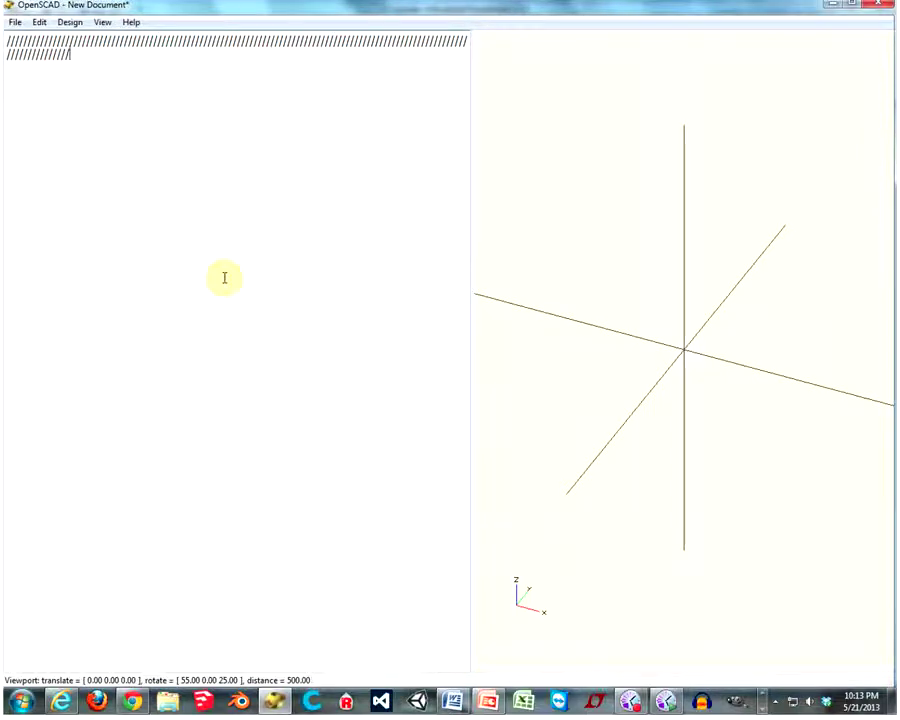
type("//")
double_click(9, 80)
key("BackSpace")
key("BackSpace")
type("///////////////////////////T")
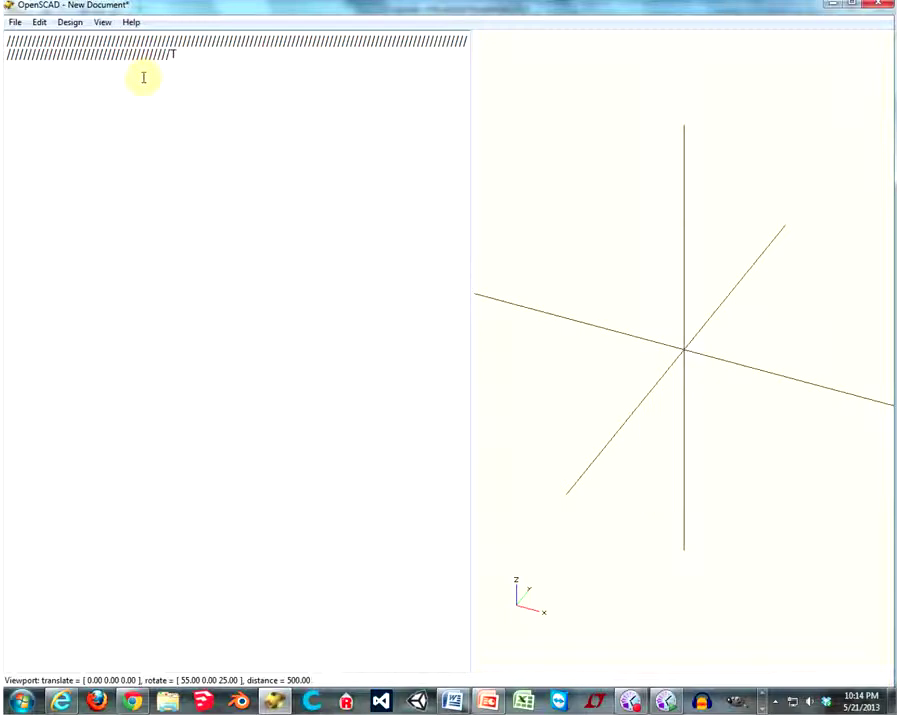
key("BackSpace")
type("Title//////////////////////////////")
left_click(144, 54)
type("/////////////////////////////////////////////")
- Open a /* block comment below the banner with a 'date started:' line
key("Return")
type("/")
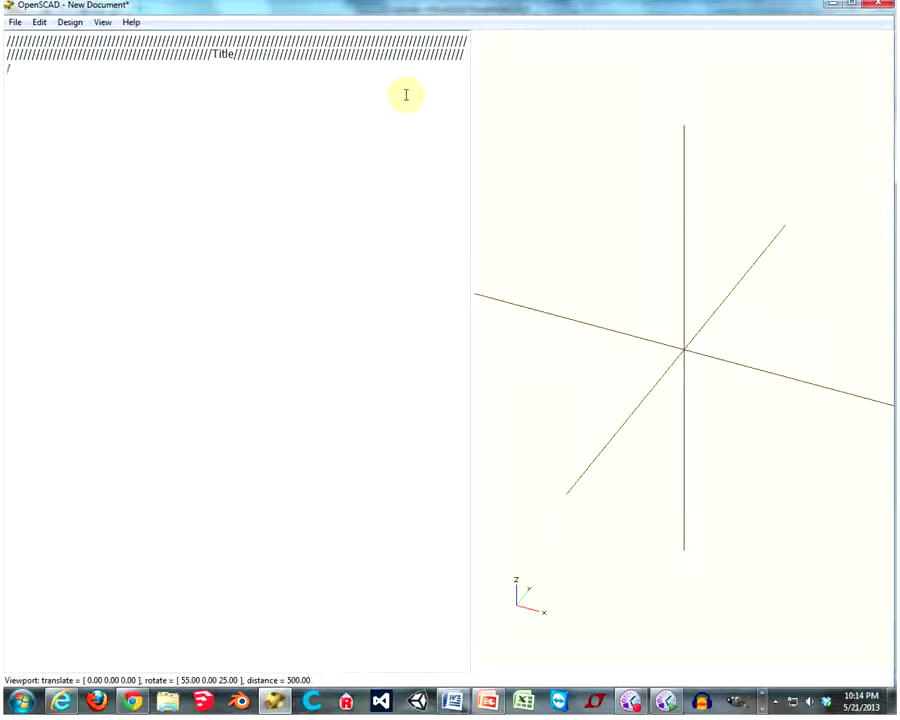
key("BackSpace")
key("BackSpace")
type("*")
type("/////////////////////////////////////////////////////////////////////////////////////////////////////////  ")
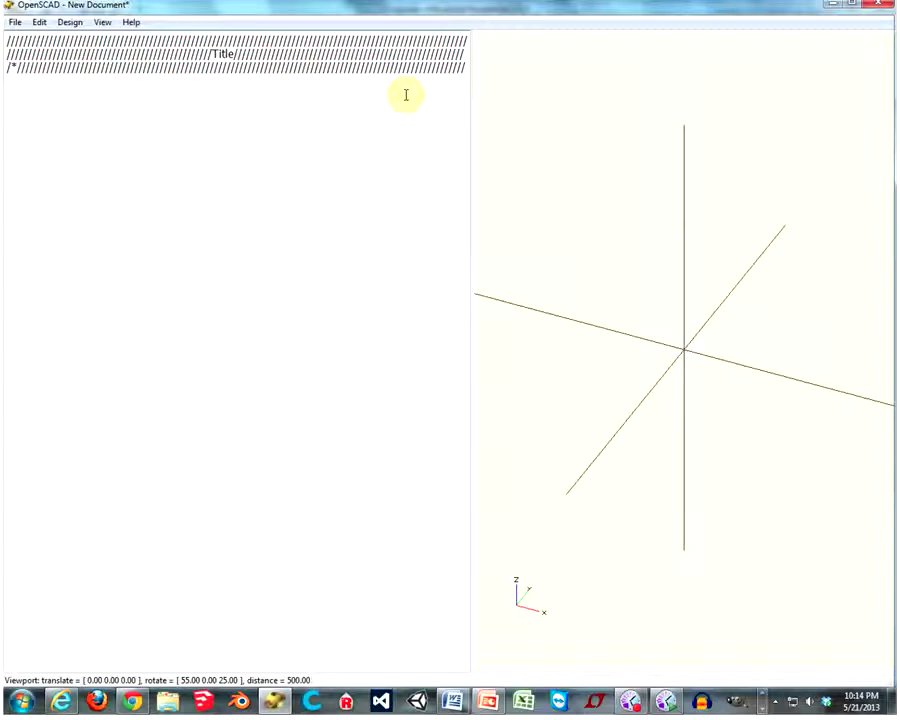
type("date started:")
- Add a 'date finished:' line and close the block comment with */
key("Return")
type("date fined")
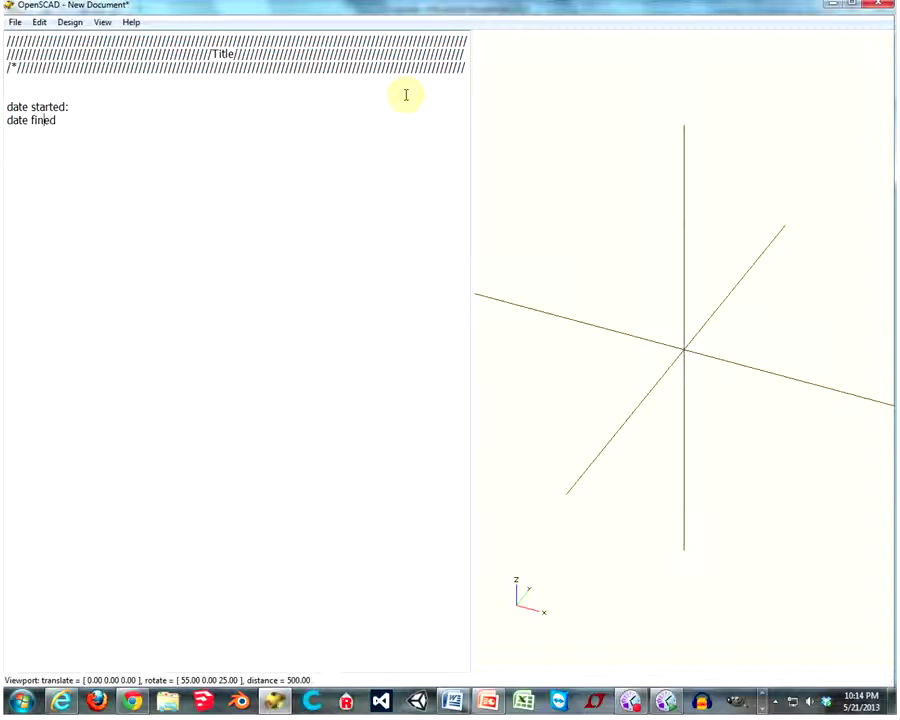
type("ish")
key("Right")
key("End")
key("Return")
type(":")
key("Return")
key("Return")
type("*")
left_click_drag(650, 256, 496, 250)
- Add a slash banner labelled perameters below the closing */ line
left_click(262, 211)
key("Return")
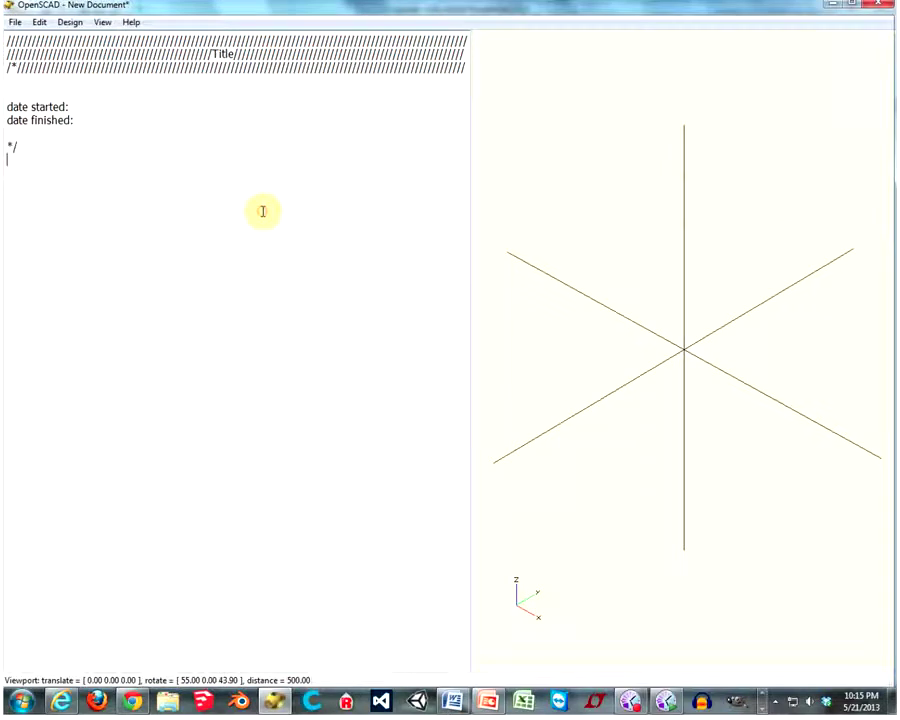
key("Return")
key("Return")
type("/////////////////////////////////////////////////////////////////////////////////////////////////////////////////////////////////////////////")
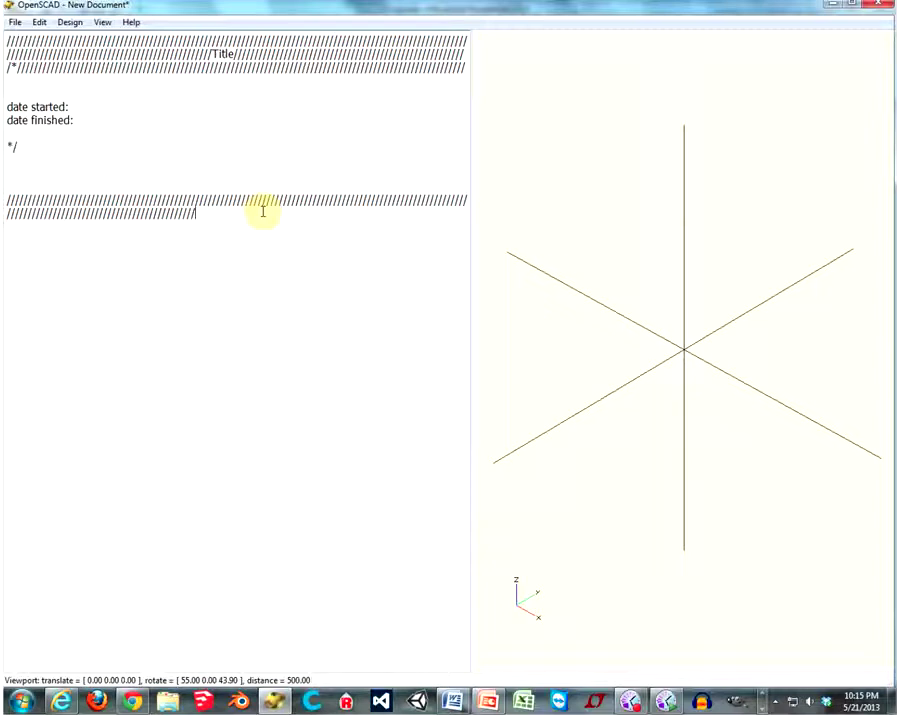
type("peamters")
type("/////////////////////////////////////////////////////////////////////////////////////////////////////////////////////////////////////////////////////")
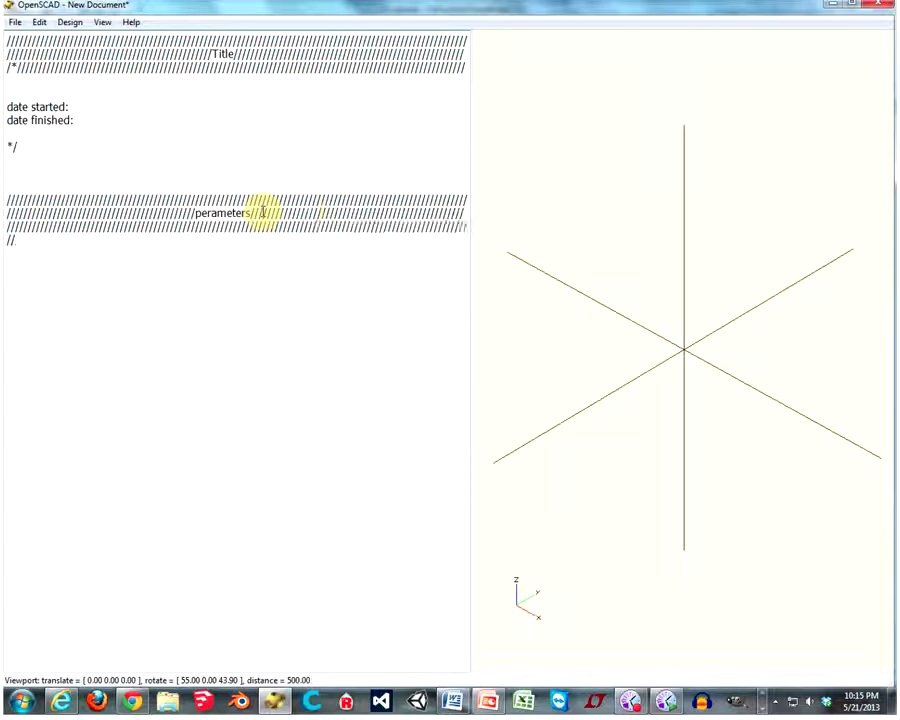
key("BackSpace")
key("Return")
key("Return")
key("Return")
key("Return")
key("Return")
- Add a second slash banner labelled render beneath it
type("//////////////////////////////////////////////////////////////////////////////////////////////////////////////////////////////////////////////////")
type("re")
type("nder")
key("Left")
key("Left")
key("Left")
type("///////////////////////////////////////////////////////////////////////////////////////////////////////////////////////////////////////////////////////////////////////////////////")
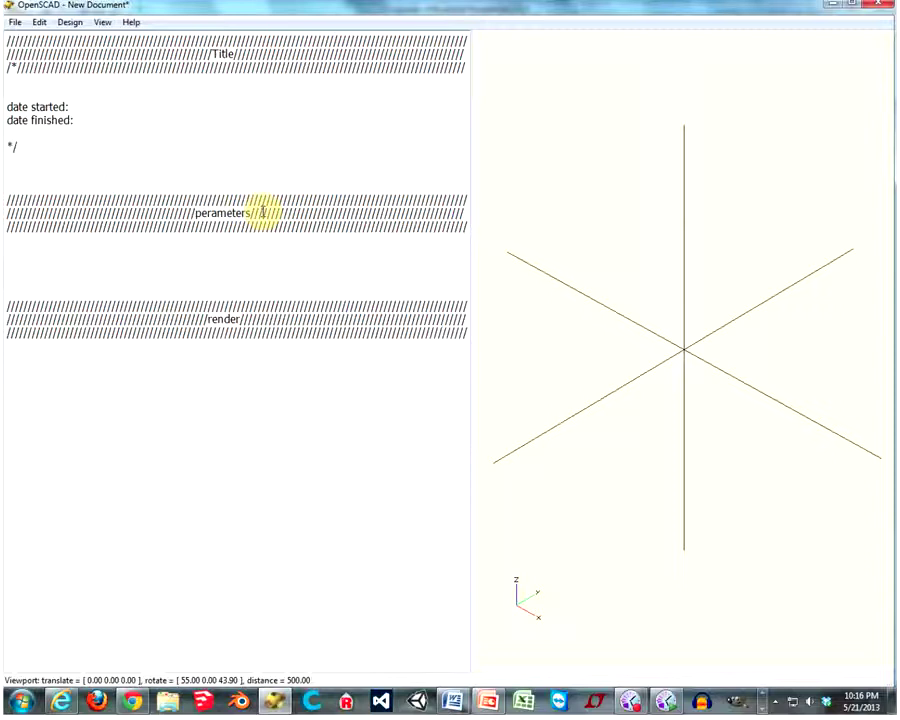
type("\\")
key("BackSpace")
key("BackSpace")
- Begin a third slash banner for the modules section
key("Return")
key("Return")
key("Return")
type("//////////////////////////////////////////////////////////")
type("//////////////////////////////////////////////////////////////////////////////////////////////")
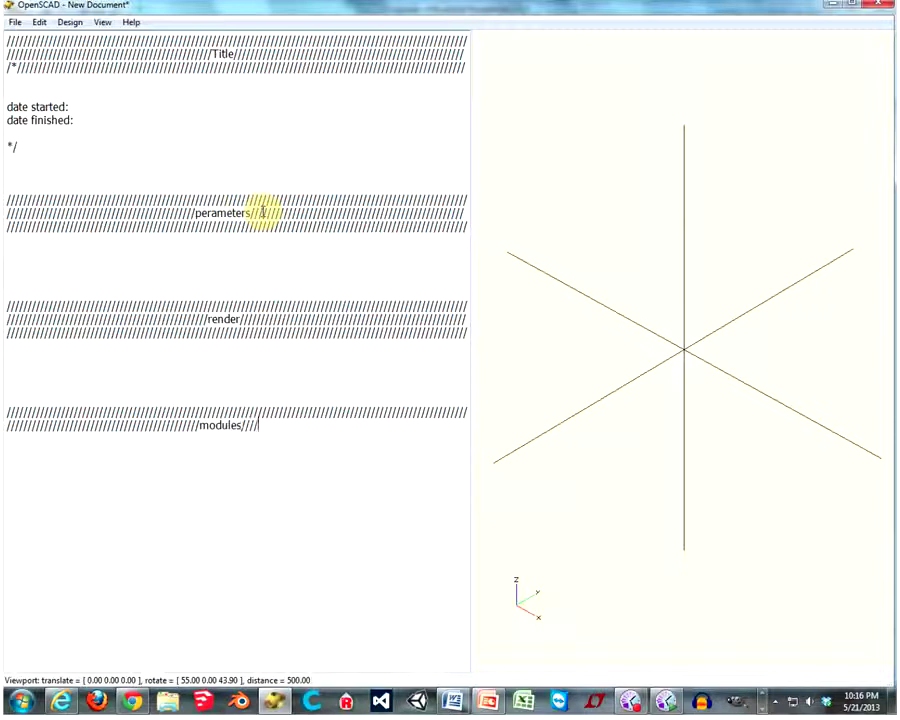
type("/////////////////////////////////////////////////////////////////////////////////////////////////////")
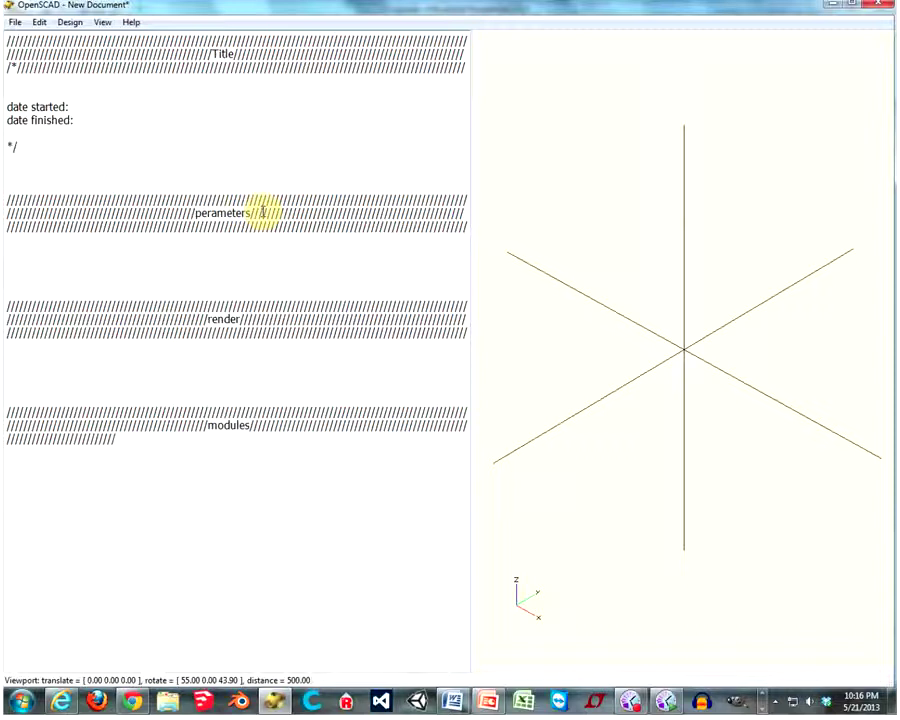
type("/////////////////////////////////////////")
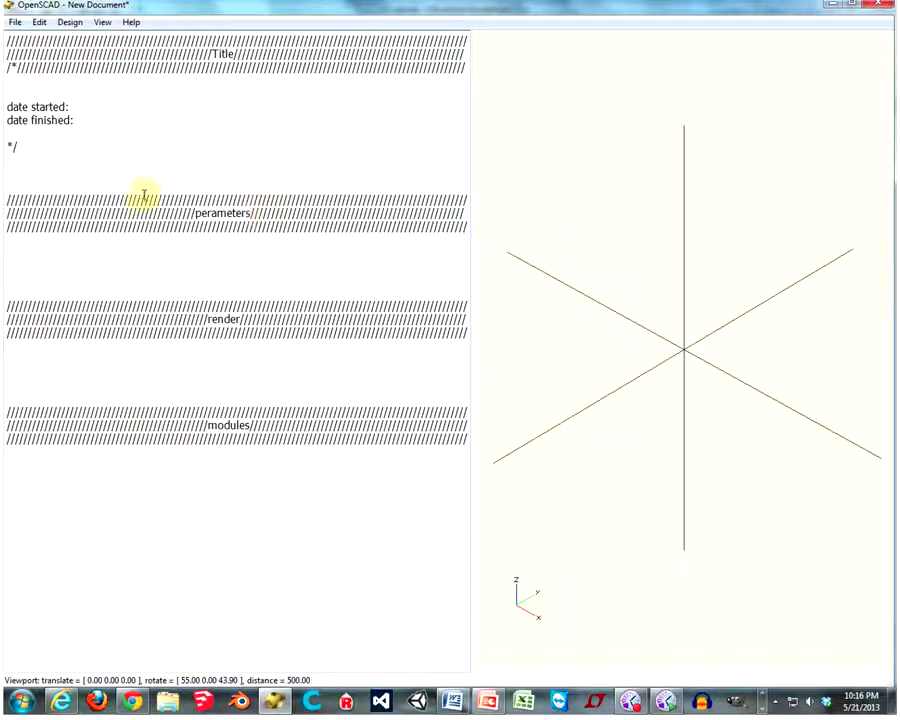
type("/")
- Tidy the blank line under the perameters divider and check the three divider labels
key("Return")
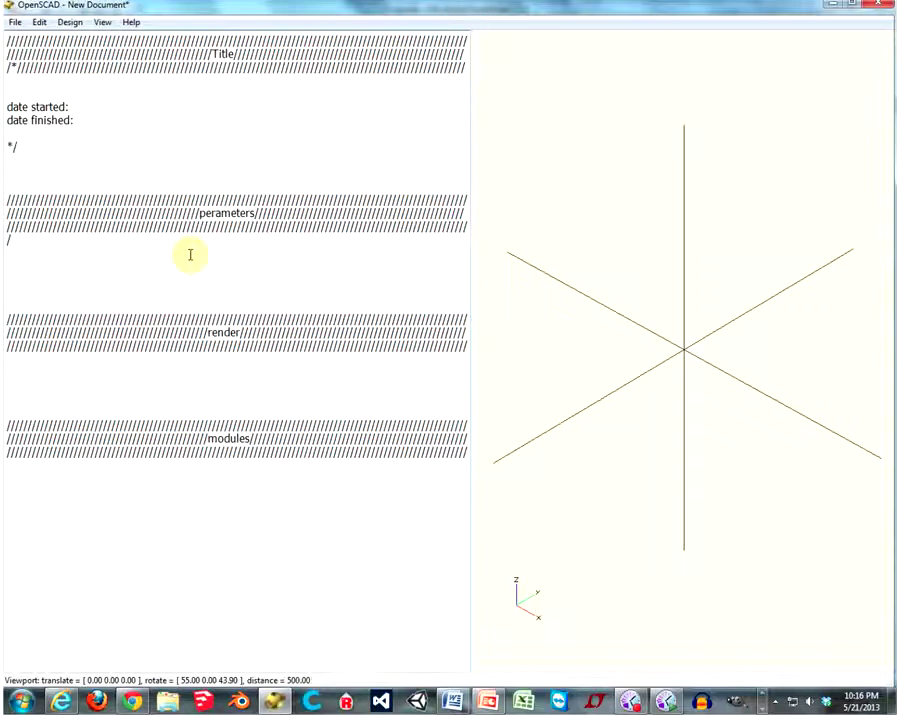
key("BackSpace")
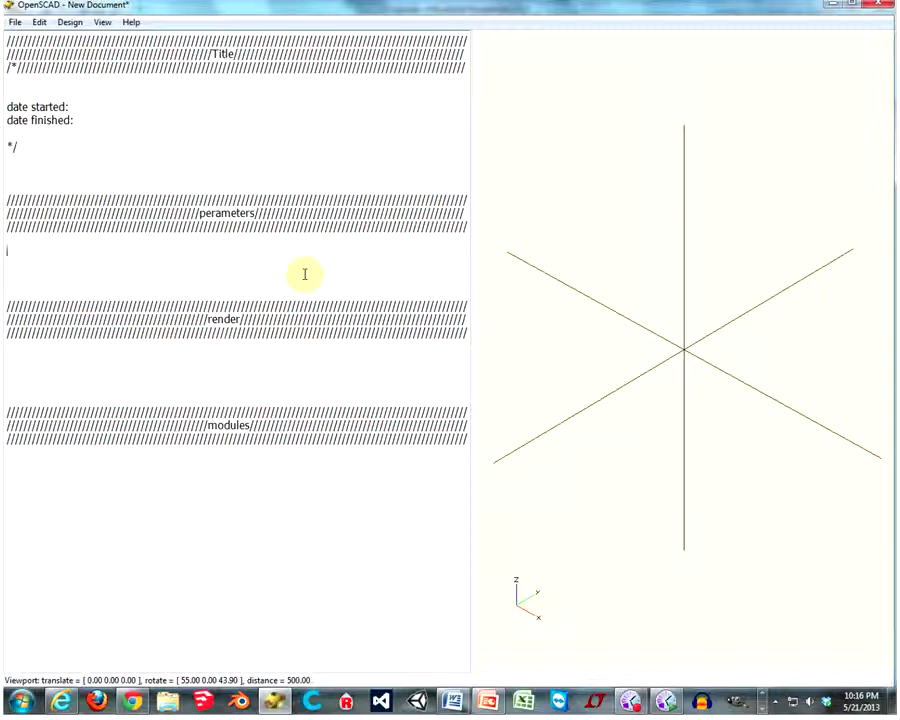
left_click_drag(203, 213, 268, 226)
left_click_drag(205, 319, 268, 332)
left_click_drag(208, 425, 280, 425)
left_click(269, 376)
- Place the insertion point on the blank line under the render divider
left_click(16, 243)
left_click_drag(210, 54, 240, 57)
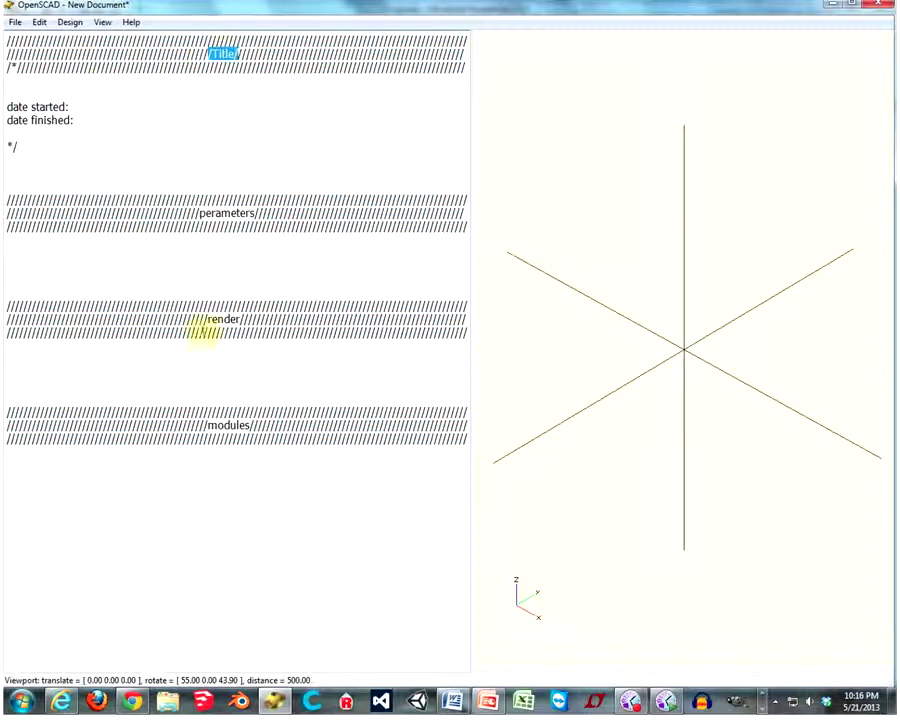
left_click(146, 357)
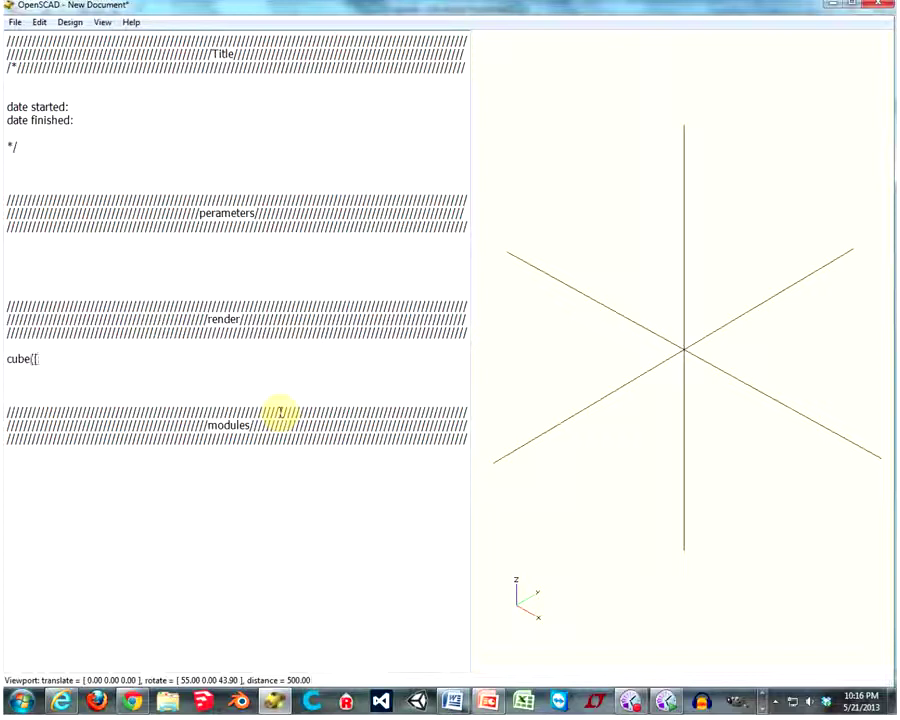
- Finish the cube(20) call and preview the 20-unit cube
type(");")
key("F5")
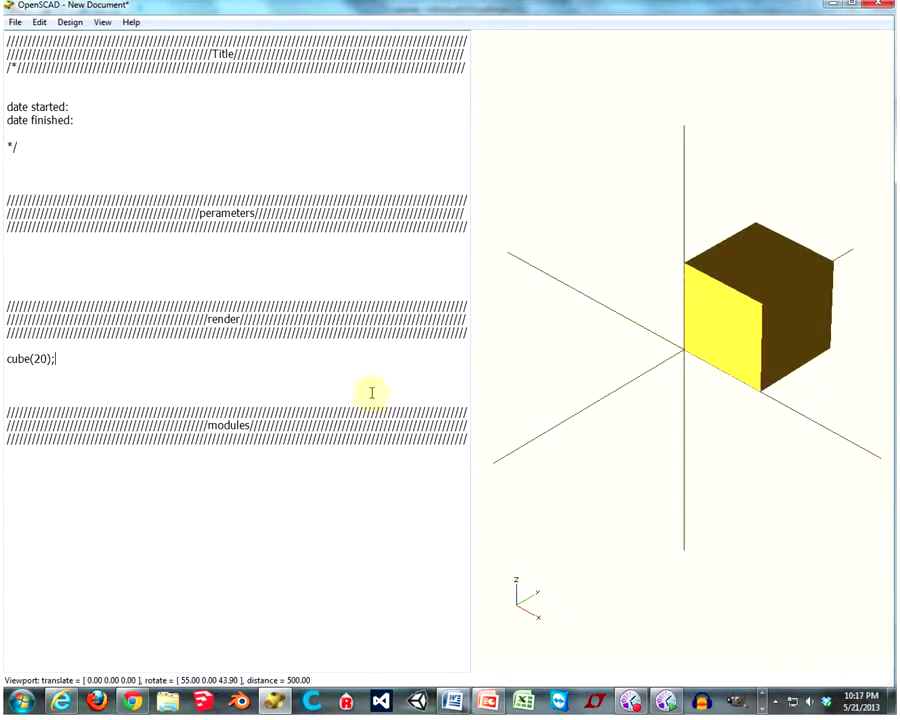
left_click_drag(772, 326, 757, 362)
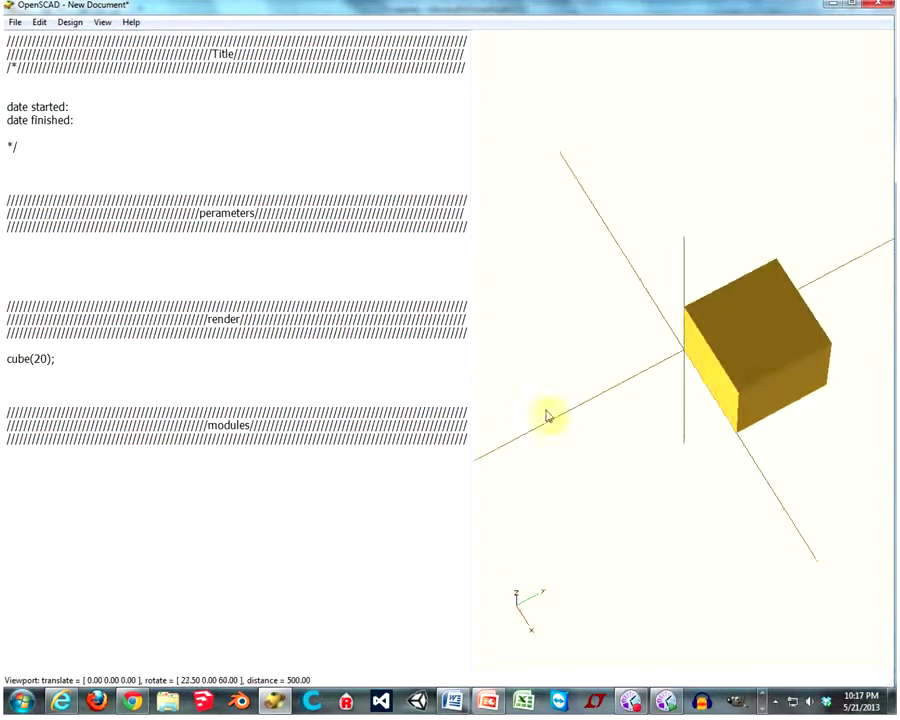
- Add cube(40) below cube(20) and preview both cubes together
left_click(7, 358)
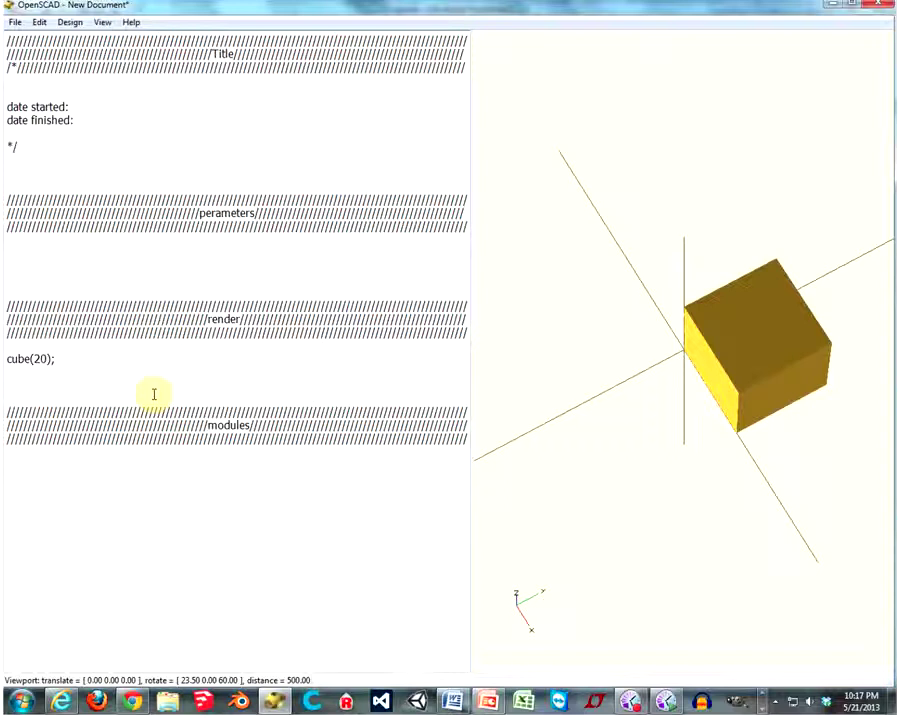
left_click(34, 381)
type(");")
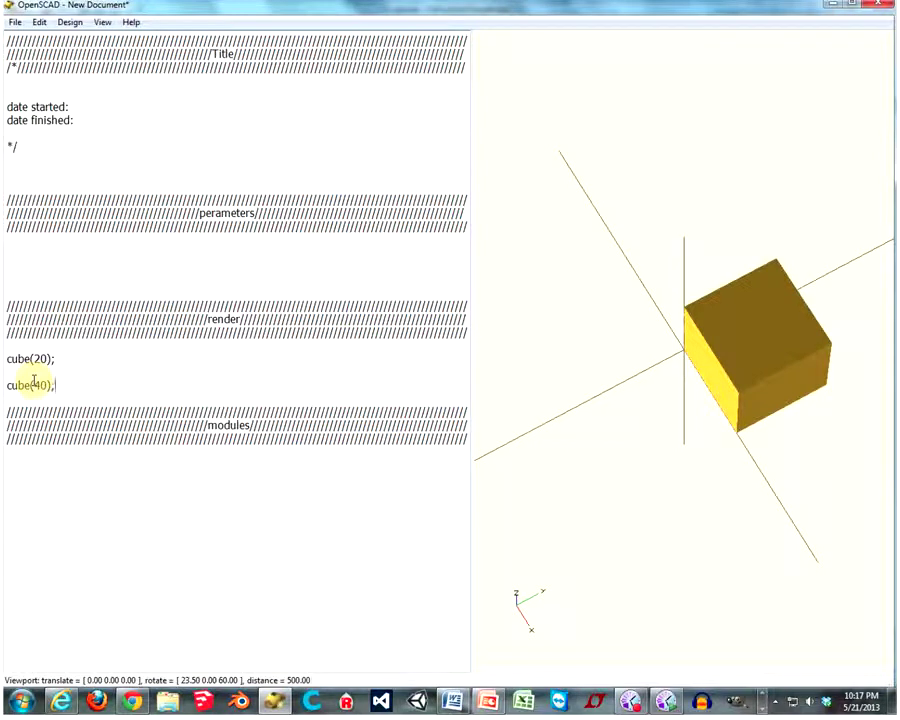
key("F5")
scroll(496, 278, "down", 5)
left_click_drag(677, 360, 619, 367)
- Prefix cube(20) with ! so the preview shows only that cube
left_click(7, 358)
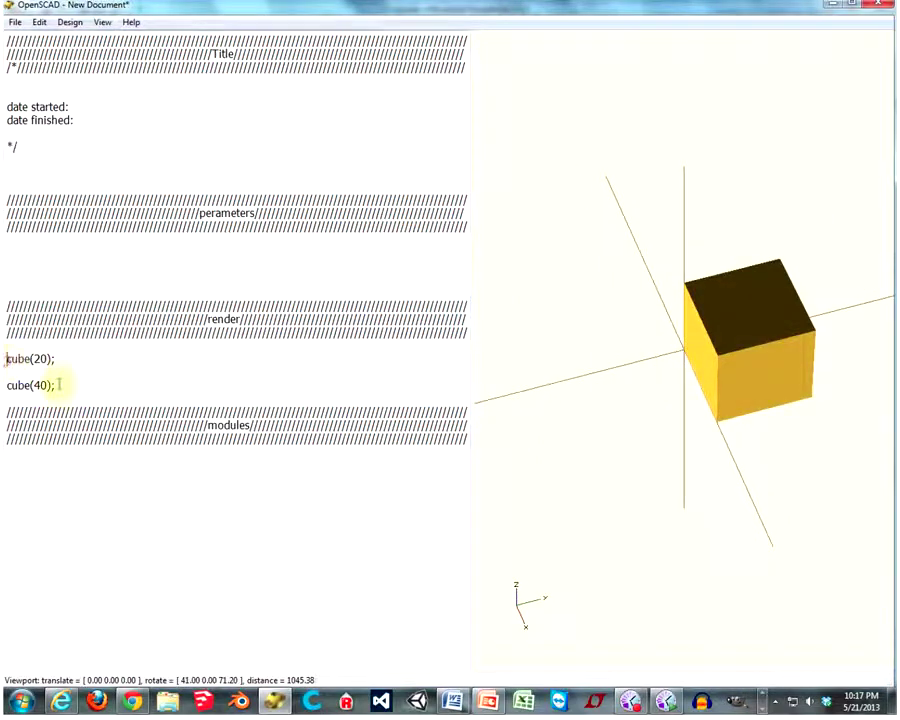
type("!")
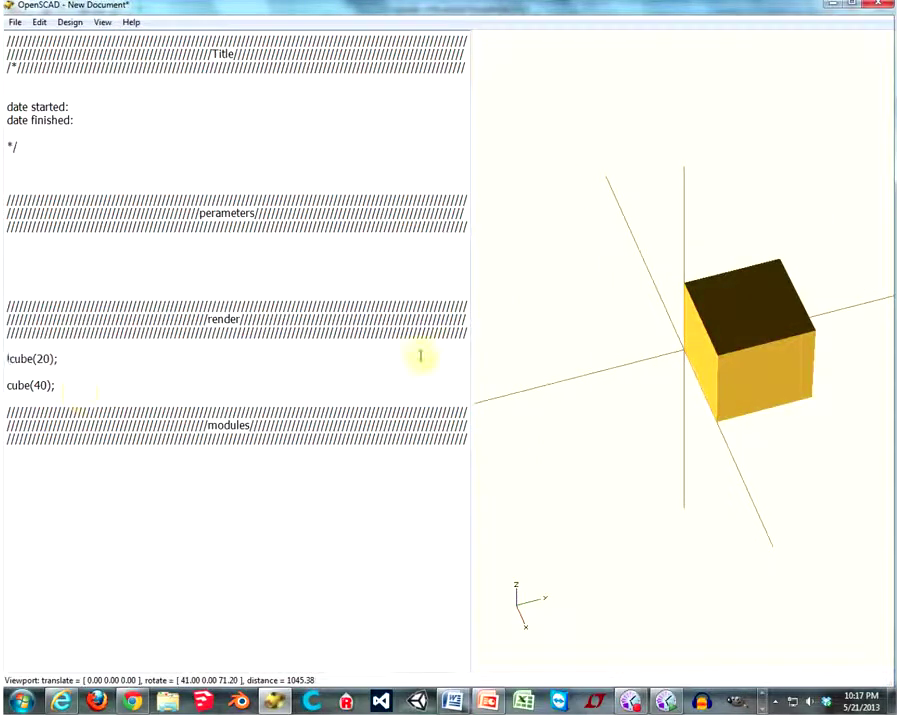
key("F5")
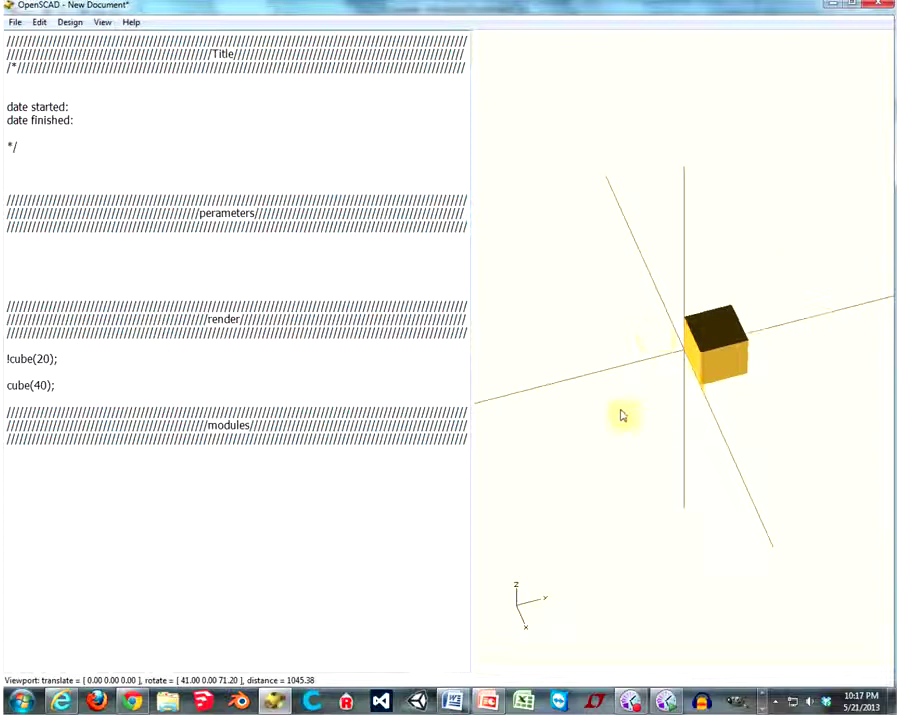
- Remove the ! from cube(20) and re-preview the whole script
left_click_drag(9, 358, 58, 360)
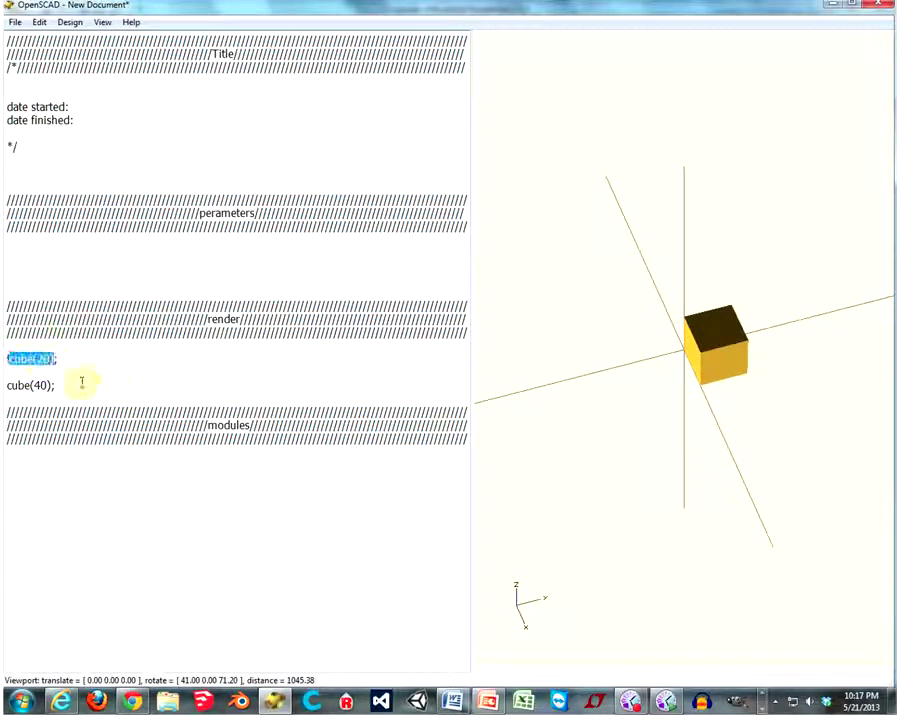
left_click(45, 358)
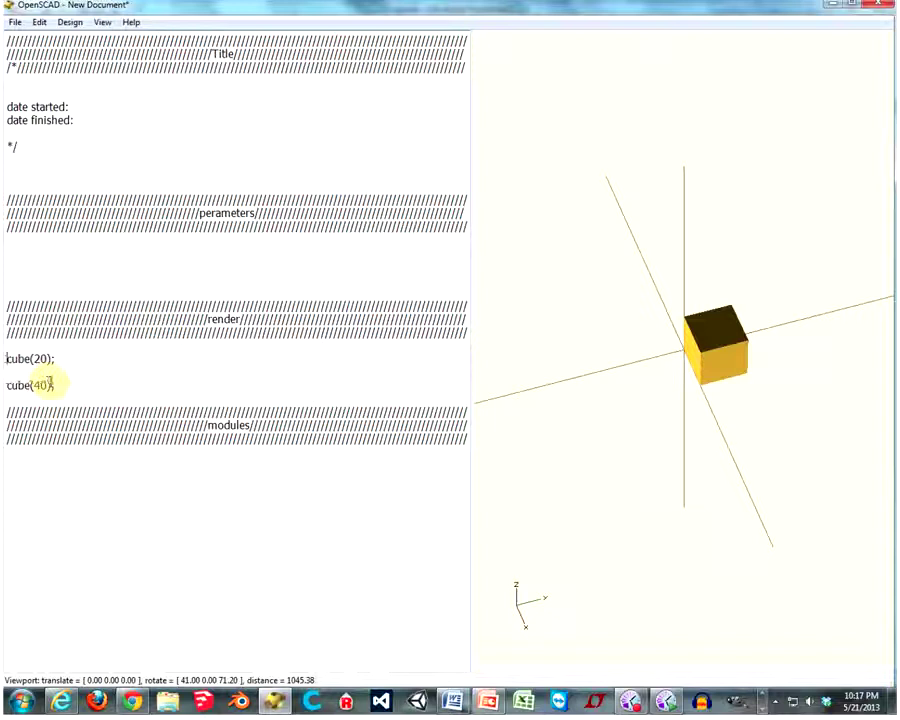
key("Delete")
key("F5")
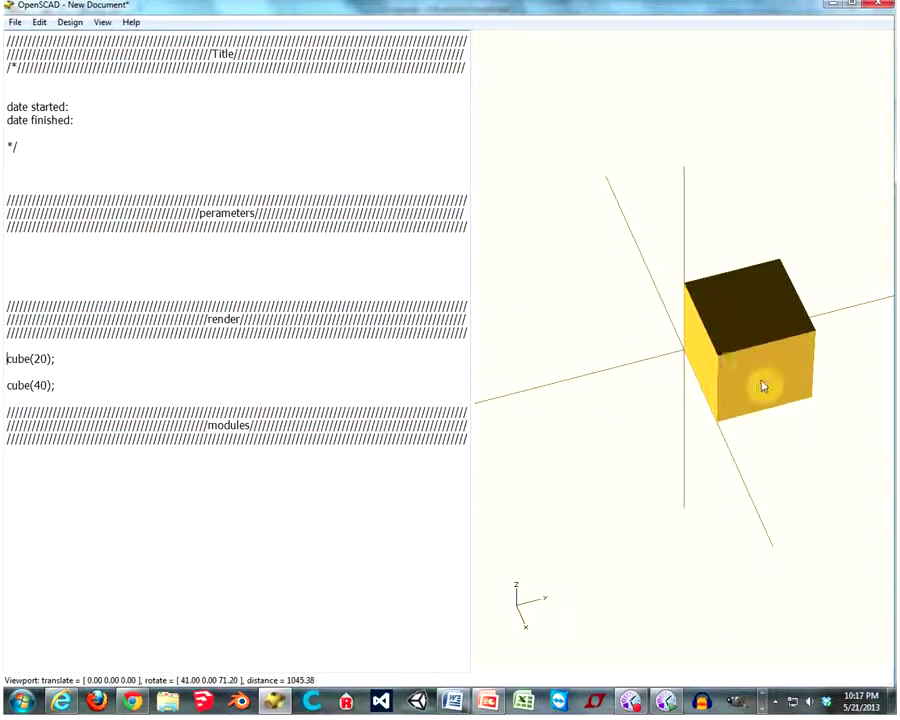
left_click_drag(762, 386, 750, 370)
left_click_drag(675, 336, 726, 330)
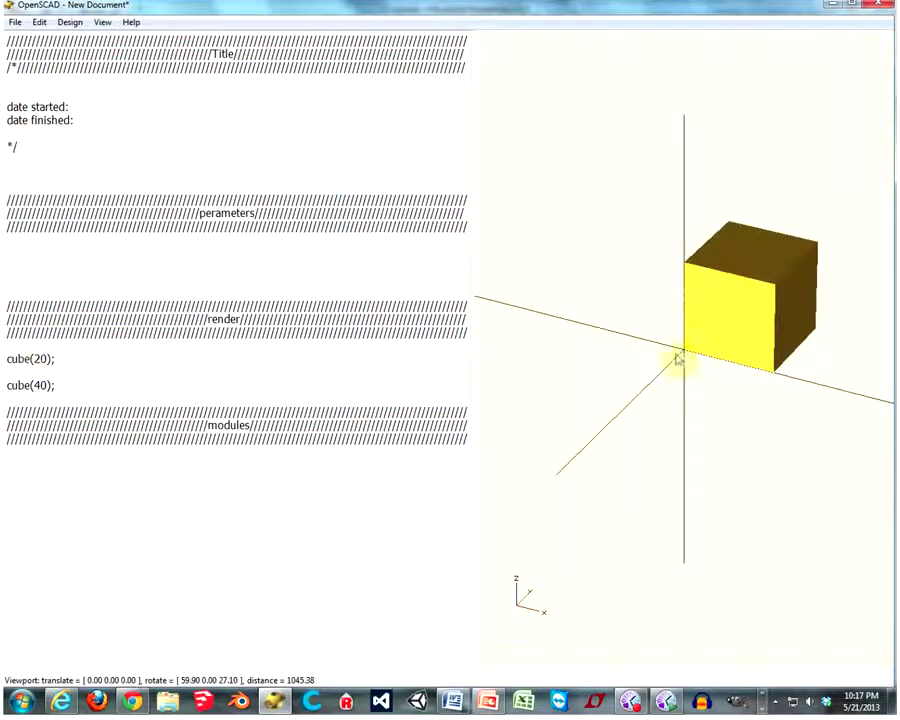
left_click(6, 385)
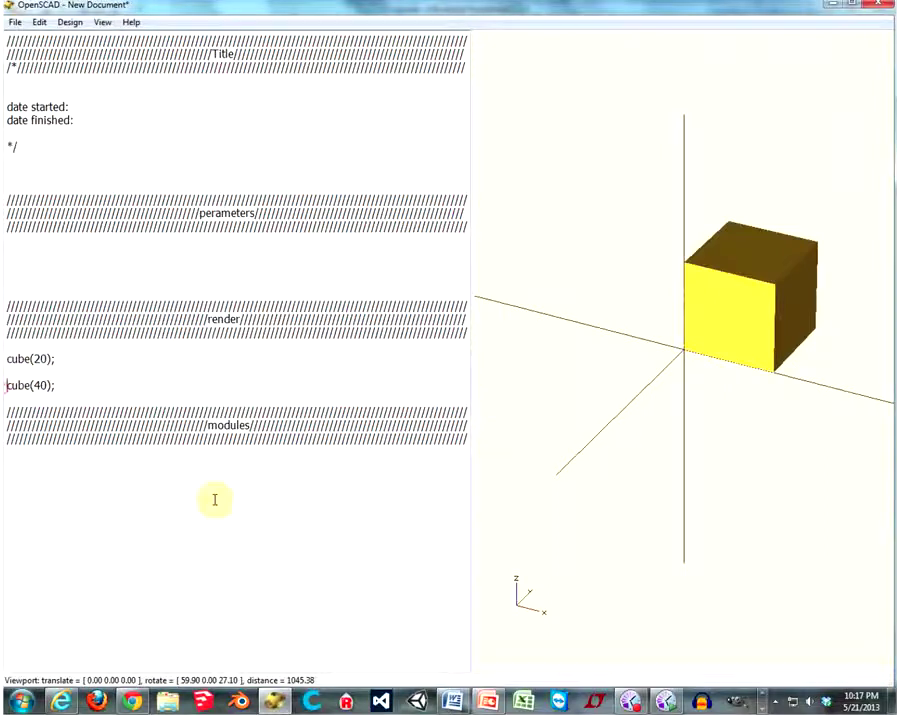
- Disable cube(40) with a * modifier, preview, then restore it
type("*")
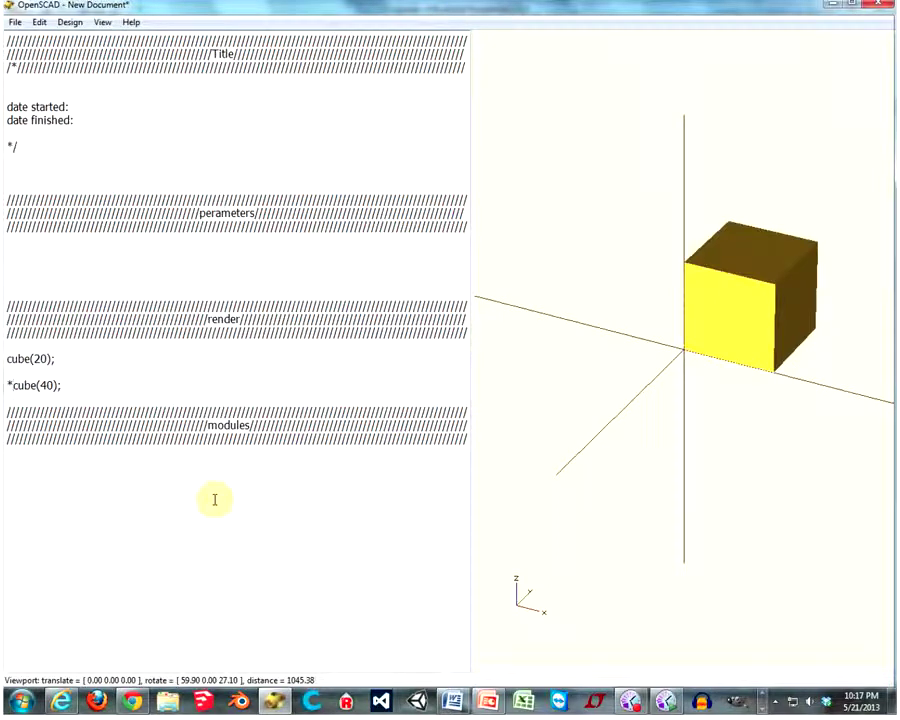
key("F5")
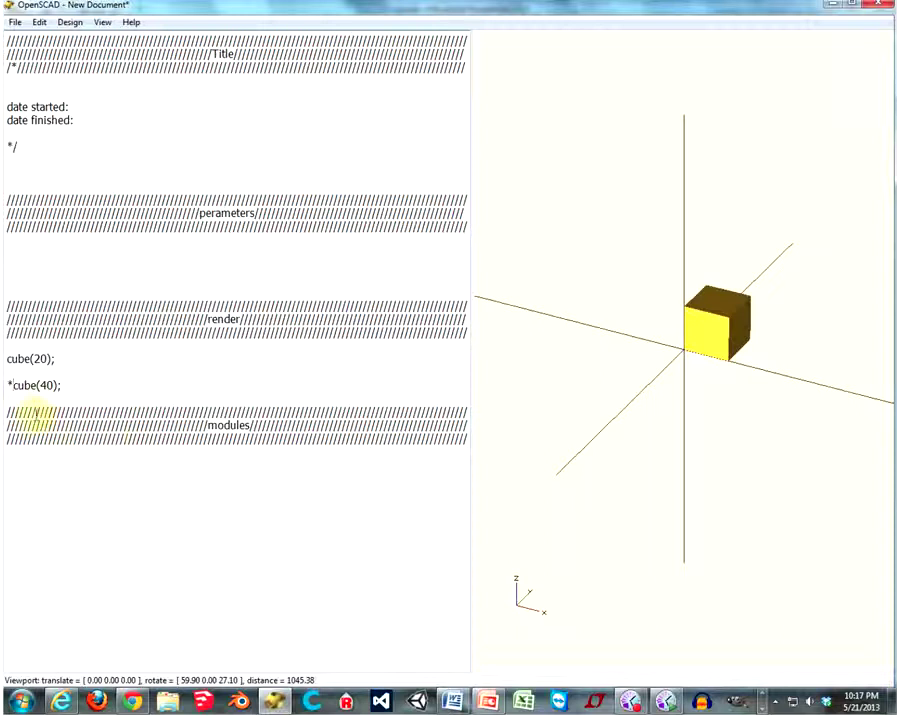
key("BackSpace")
key("F5")
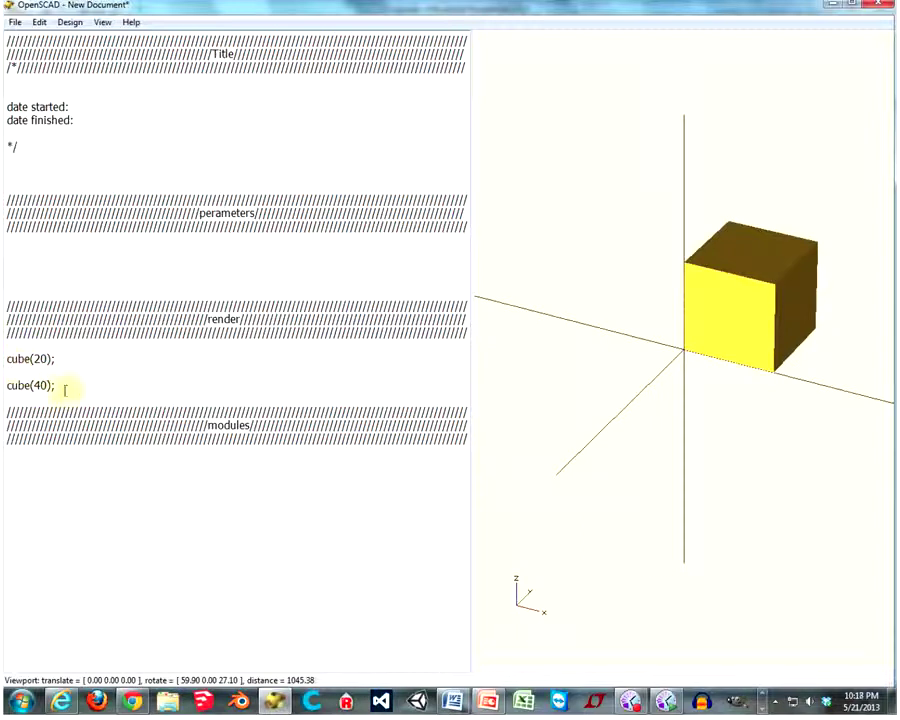
- Replace cube(40) with cylinder(100,20) and preview the cylinder
left_click_drag(27, 388, 6, 388)
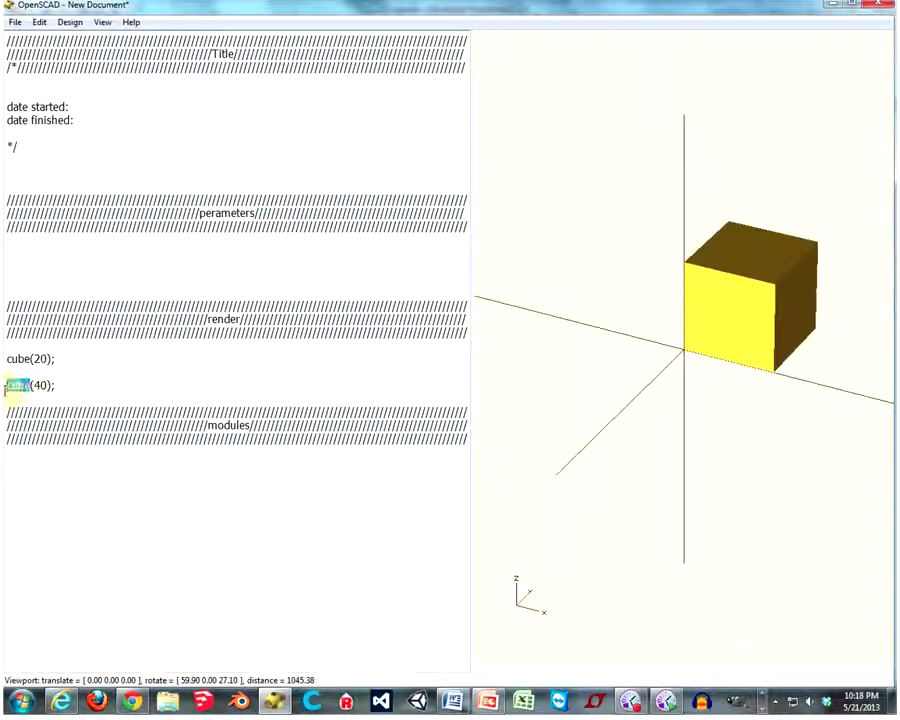
key("BackSpace")
type("cylinder")
double_click(55, 386)
type("10")
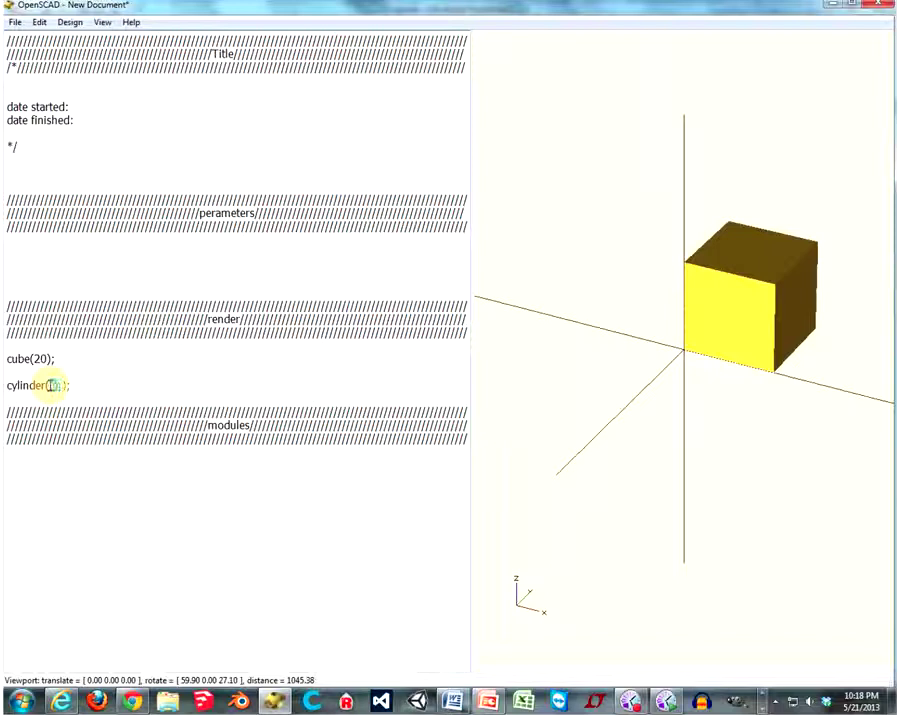
type("0,20,0")
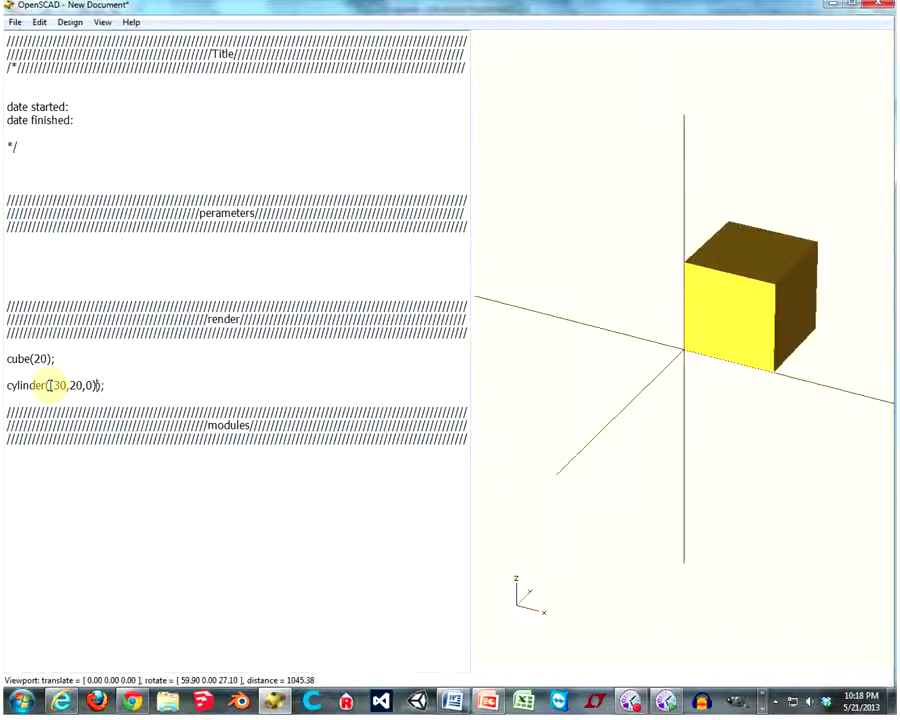
key("F5")
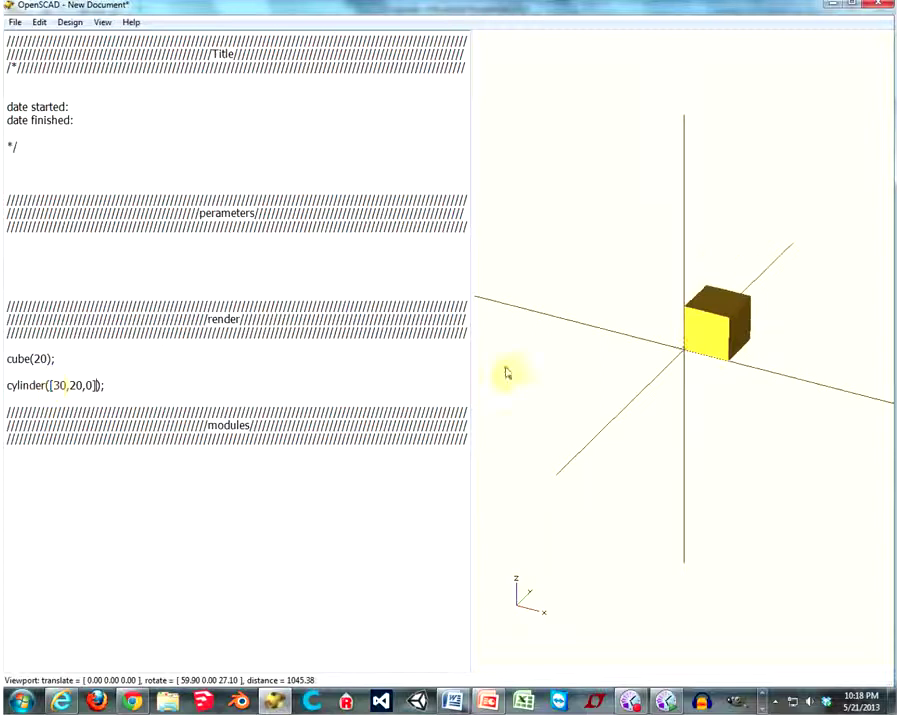
- Change the arguments to cylinder(30,20,0) so a cone renders beside the cube
scroll(712, 374, "up", 5)
scroll(724, 376, "up", 3)
scroll(726, 374, "up", 4)
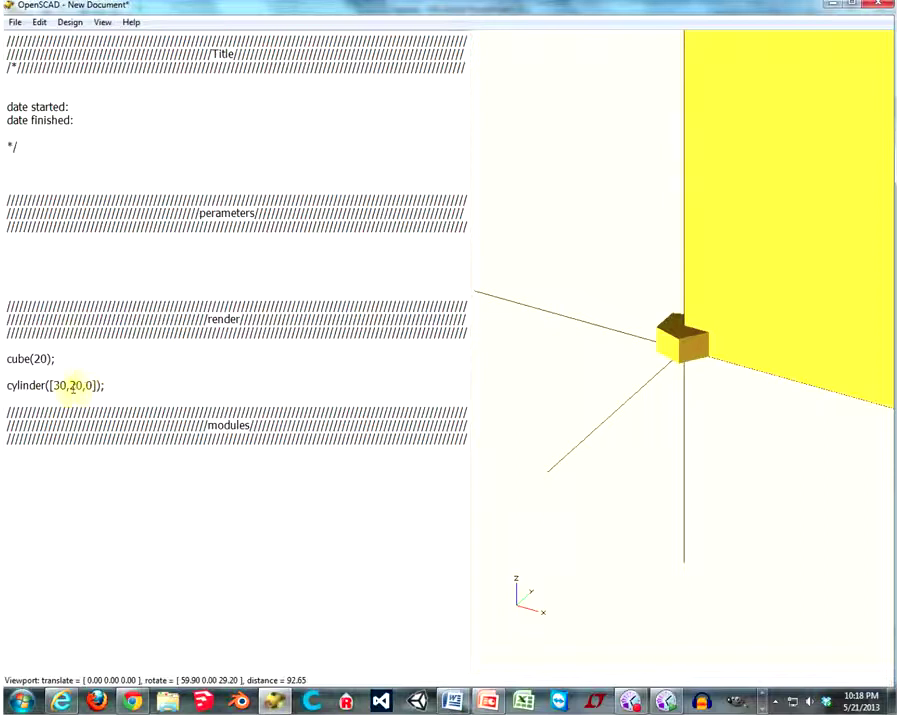
key("BackSpace")
type("3")
key("Left")
key("BackSpace")
key("BackSpace")
key("F5")
scroll(540, 400, "down", 3)
left_click_drag(548, 392, 636, 370)
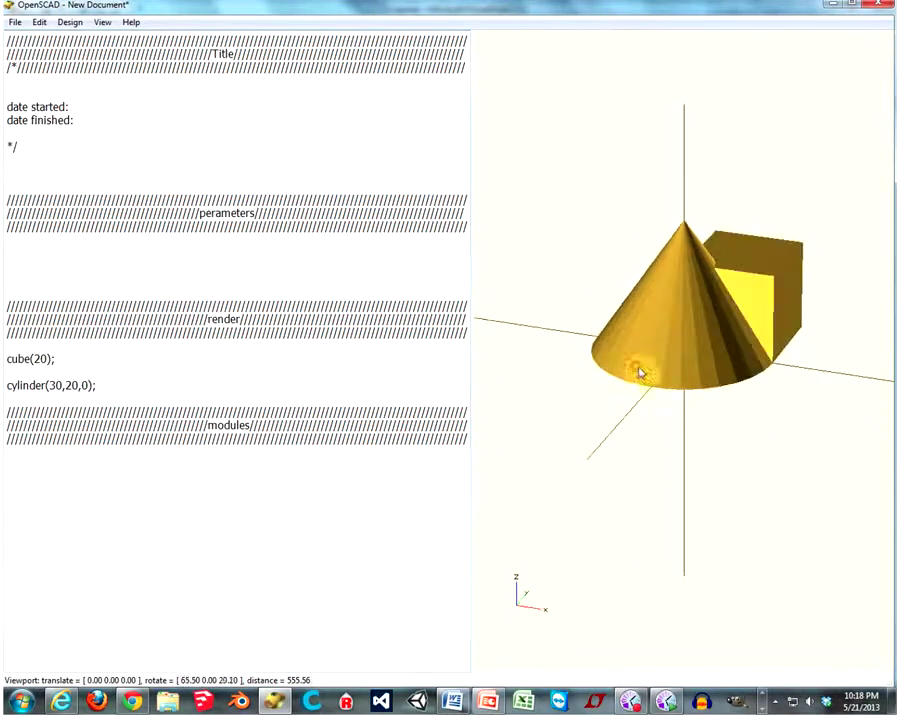
left_click_drag(650, 274, 380, 300)
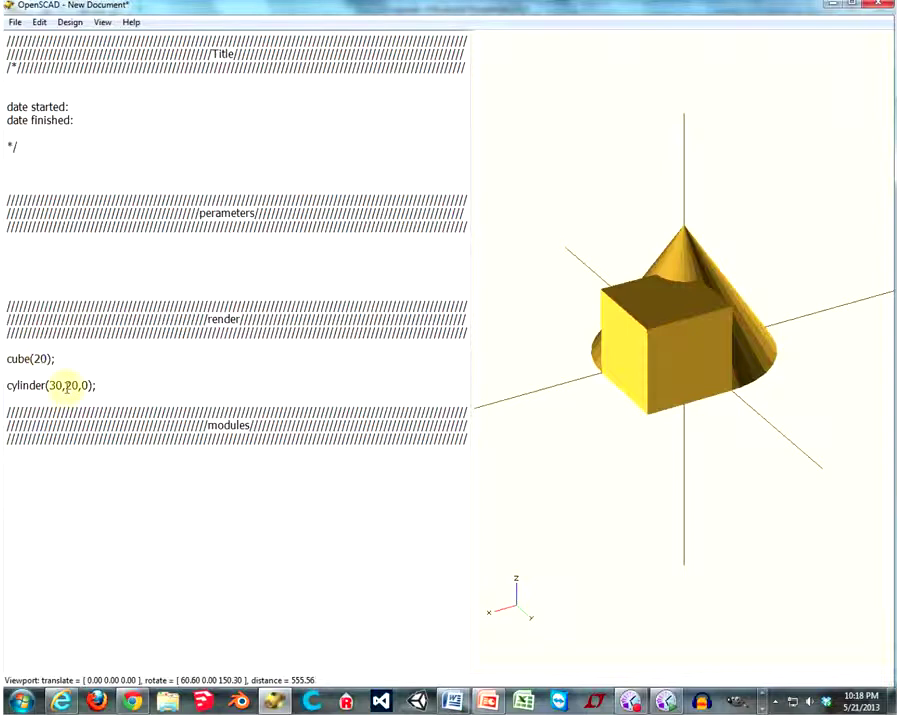
- Preview cube(20) with the * modifier, then with ! to show it alone
type("*")
key("F5")
mouse_move(730, 360)
left_mouse_down()
mouse_move(677, 330)
mouse_move(480, 335)
left_mouse_up()
left_click_drag(13, 358, 5, 358)
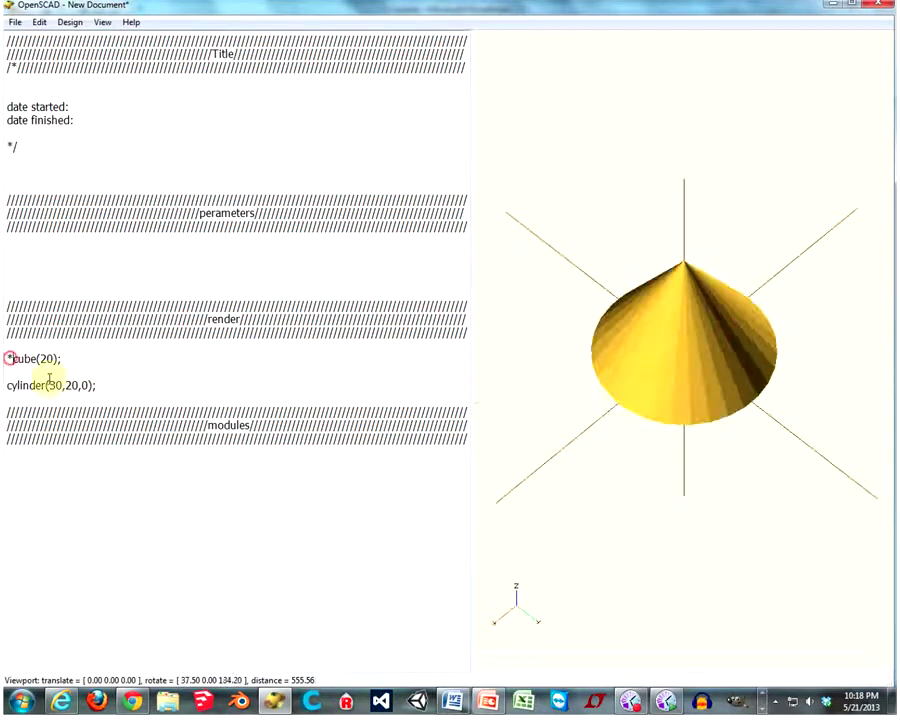
type("!")
key("F5")
mouse_move(676, 436)
left_mouse_down()
mouse_move(798, 393)
mouse_move(532, 424)
left_mouse_up()
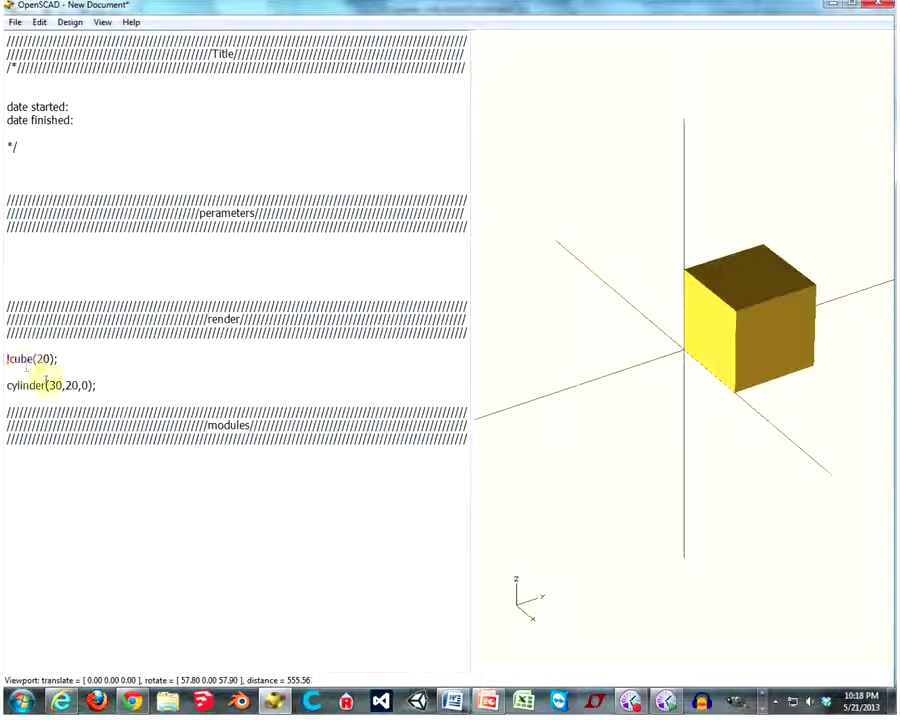
- Remove the ! and preview cube(20) as a transparent % background object
key("BackSpace")
key("F5")
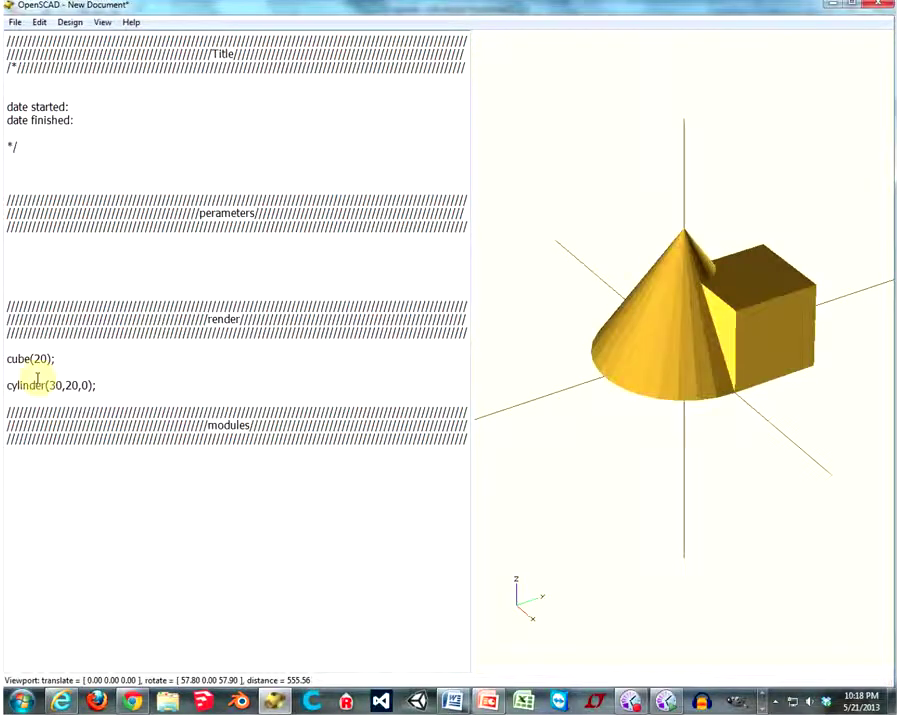
type("%")
key("F5")
mouse_move(757, 330)
left_mouse_down()
mouse_move(742, 318)
mouse_move(763, 281)
mouse_move(733, 332)
mouse_move(616, 296)
mouse_move(699, 314)
left_mouse_up()
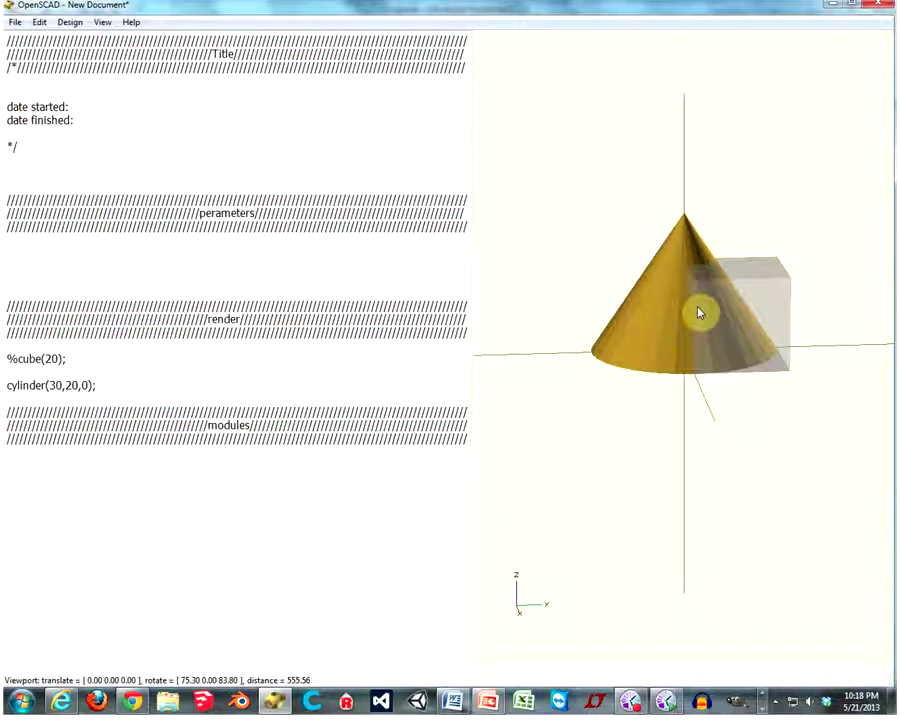
mouse_move(719, 321)
left_mouse_down()
mouse_move(701, 345)
mouse_move(615, 376)
mouse_move(701, 381)
mouse_move(719, 330)
mouse_move(682, 334)
mouse_move(726, 362)
left_mouse_up()
- Swap the % for # to highlight cube(20), fixing the extra semicolon
left_click(52, 358)
left_click(10, 358)
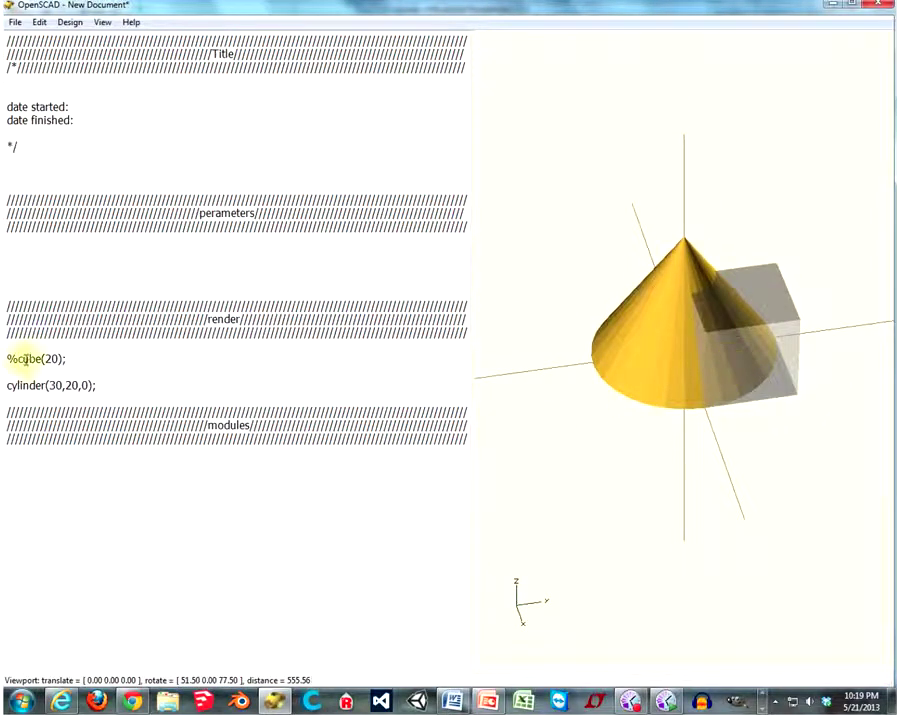
double_click(12, 358)
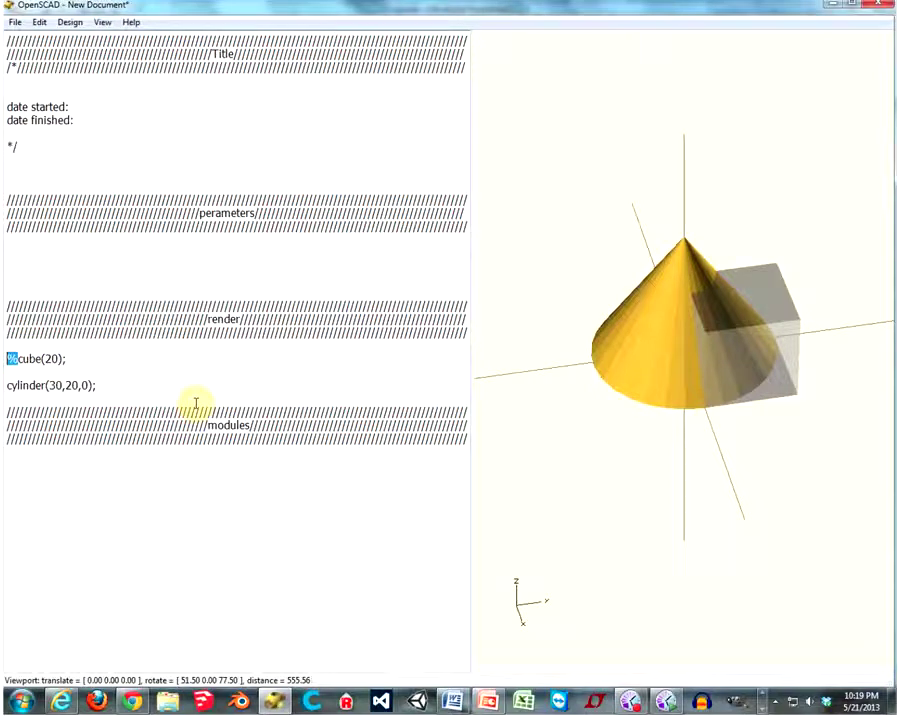
type("#")
key("End")
key("BackSpace")
key("F5")
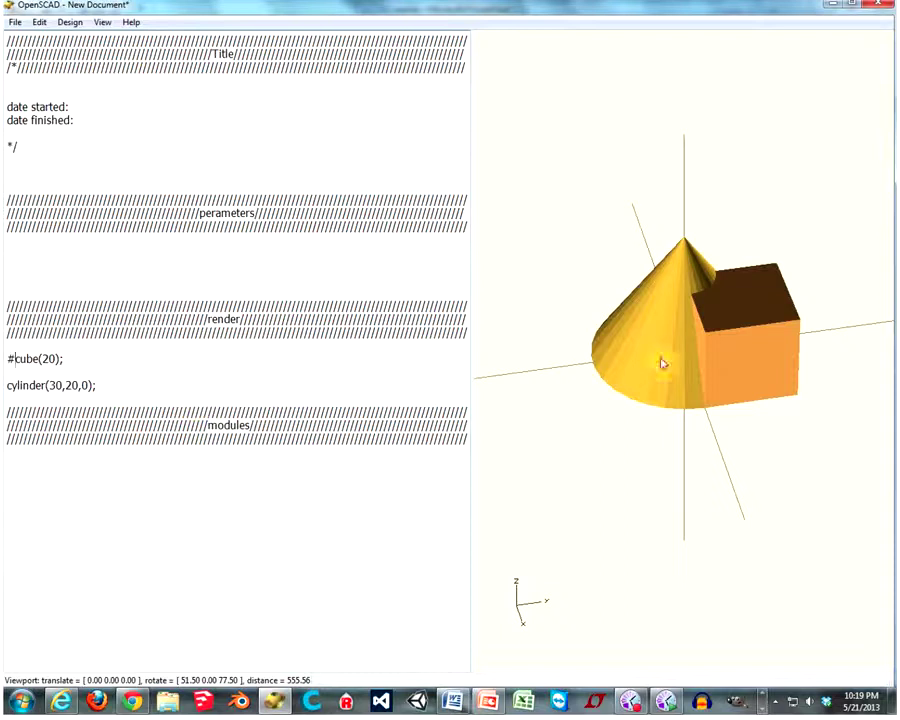
mouse_move(700, 386)
left_mouse_down()
mouse_move(646, 403)
mouse_move(578, 393)
mouse_move(528, 317)
mouse_move(636, 311)
mouse_move(727, 351)
mouse_move(728, 380)
mouse_move(688, 391)
left_mouse_up()
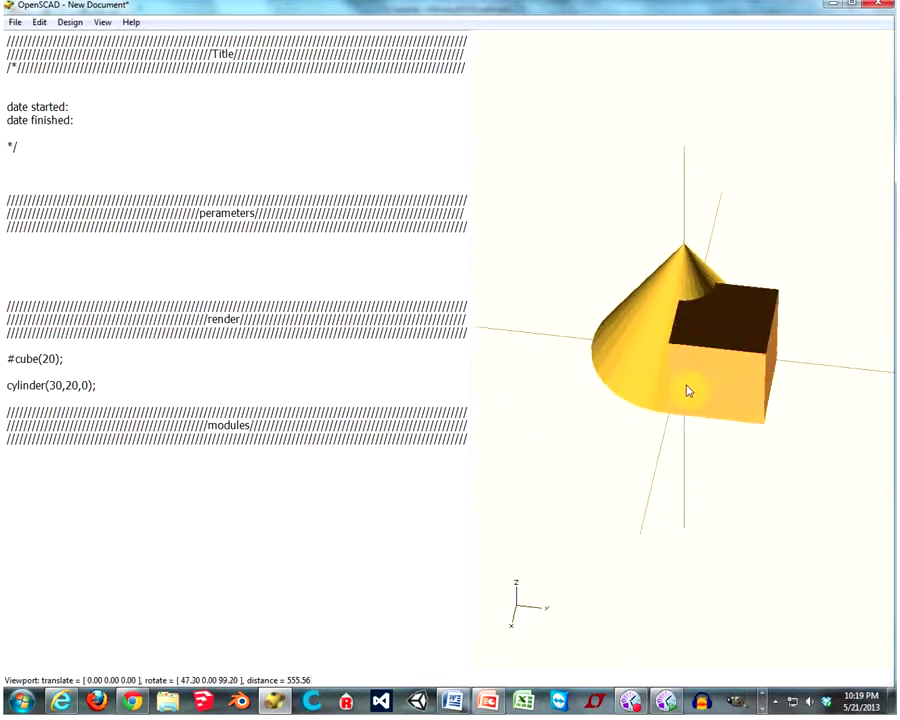
- Remove the # from cube(20) and indent the cube and cylinder lines together
left_click(13, 358)
key("BackSpace")
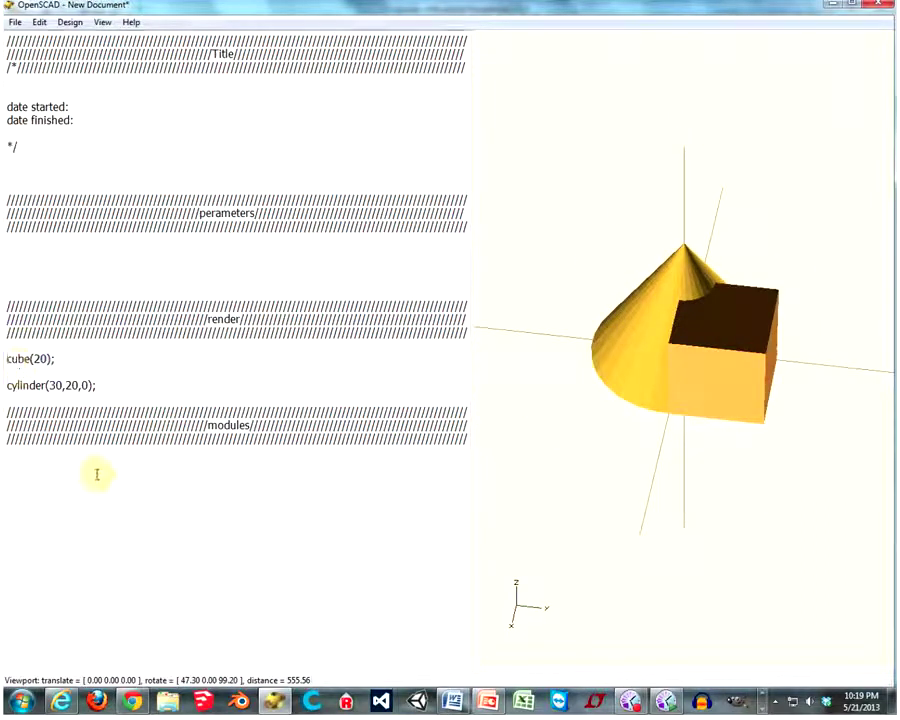
key("Down")
key("BackSpace")
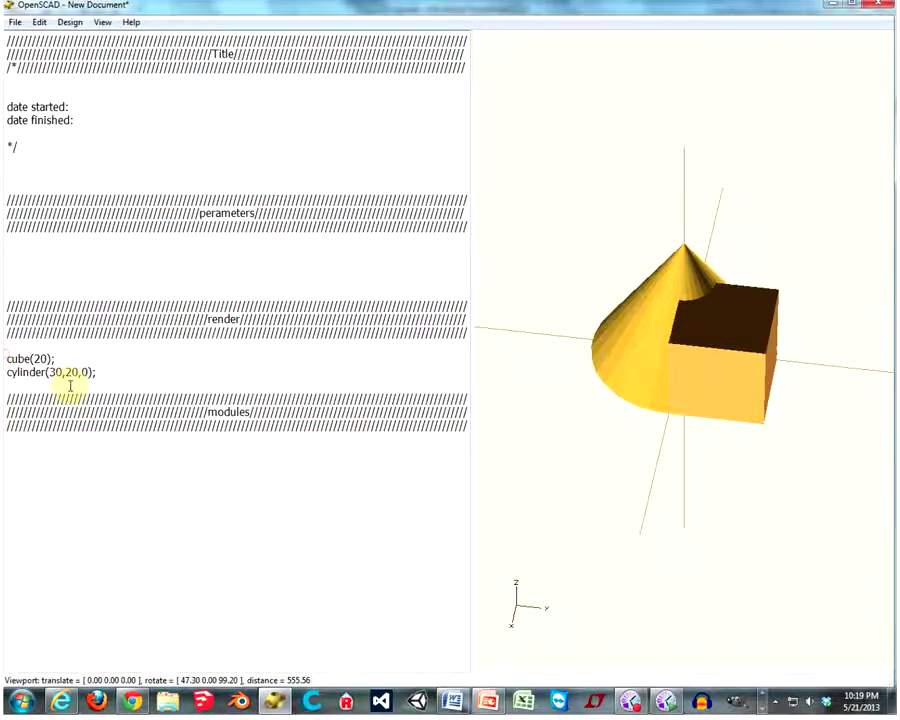
key("Tab")
key("Tab")
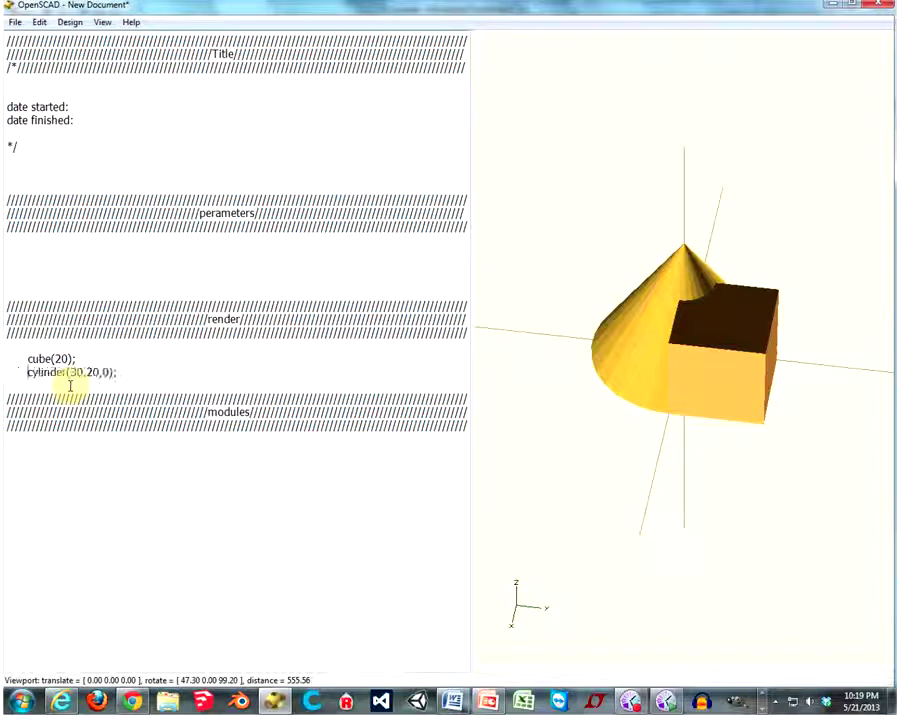
- Enclose both shapes in difference(){ } and preview the cube with the cone cut out
key("Return")
type("dif")
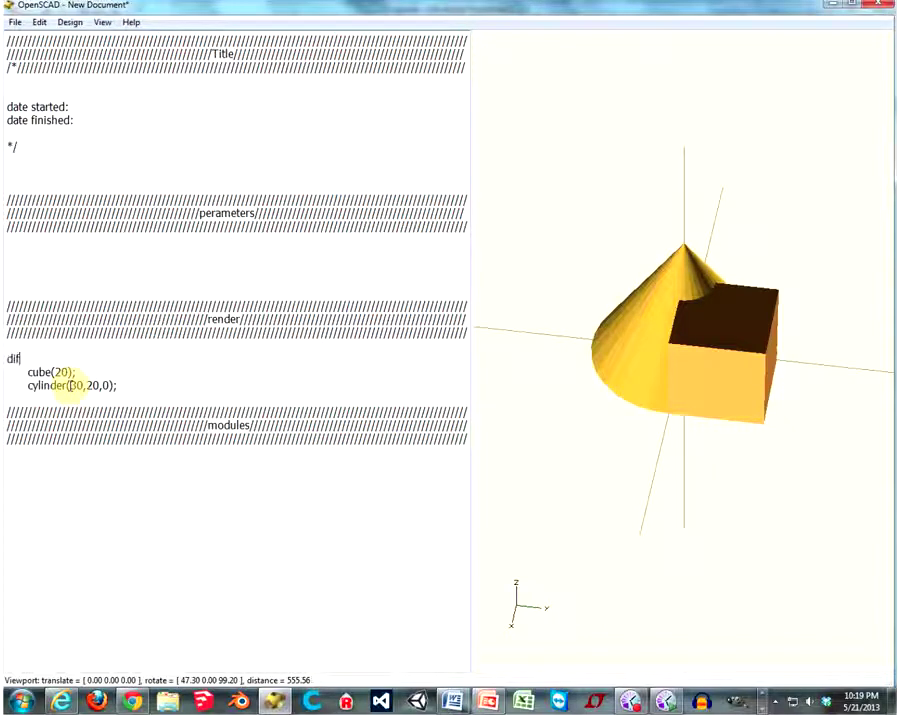
type("ference")
type("(){")
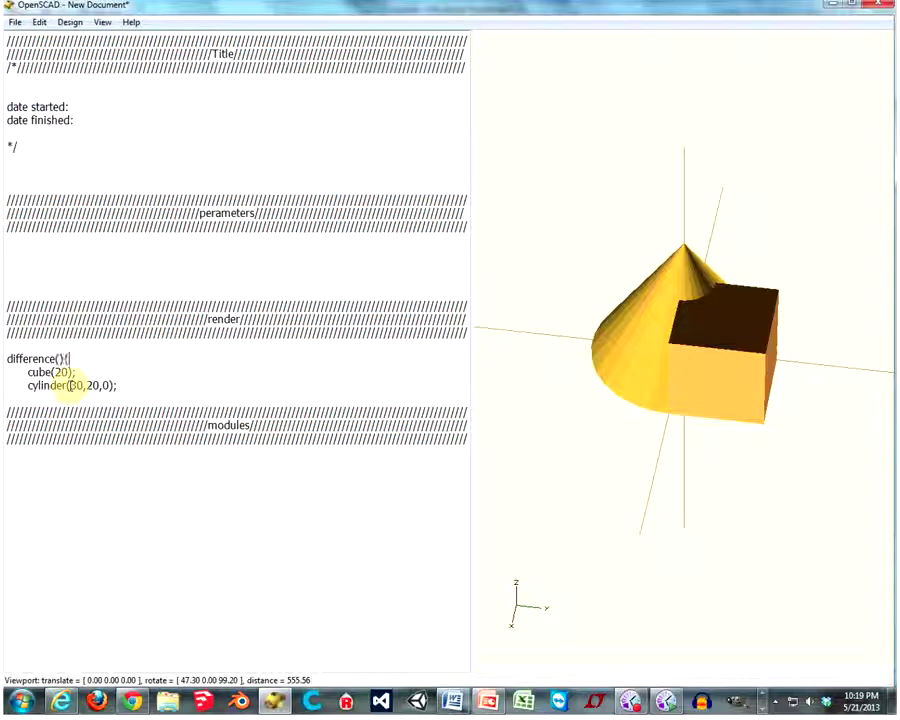
left_click(38, 392)
type("}")
key("Return")
key("F5")
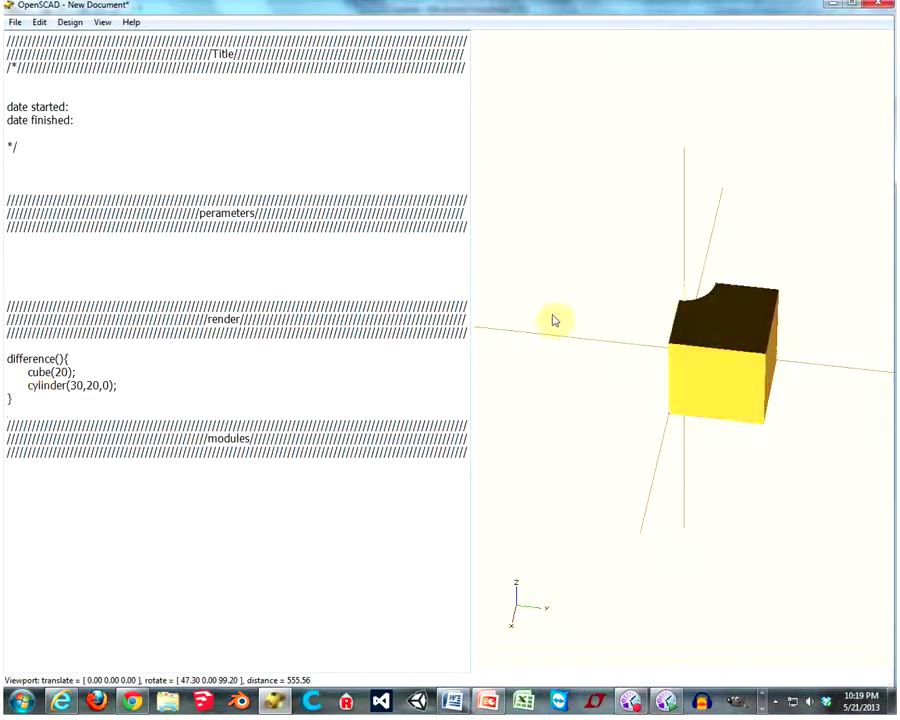
mouse_move(596, 404)
left_mouse_down()
mouse_move(735, 416)
mouse_move(705, 368)
mouse_move(683, 378)
mouse_move(743, 295)
mouse_move(722, 325)
mouse_move(710, 326)
mouse_move(714, 340)
mouse_move(726, 340)
mouse_move(720, 330)
left_mouse_up()
left_click(22, 371)
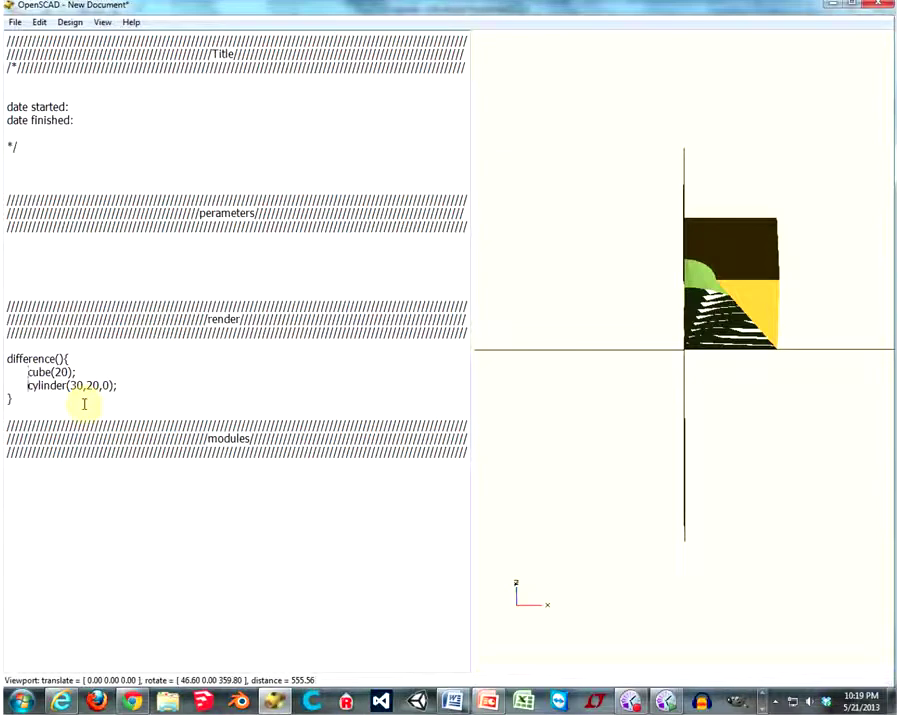
type("%")
key("F5")
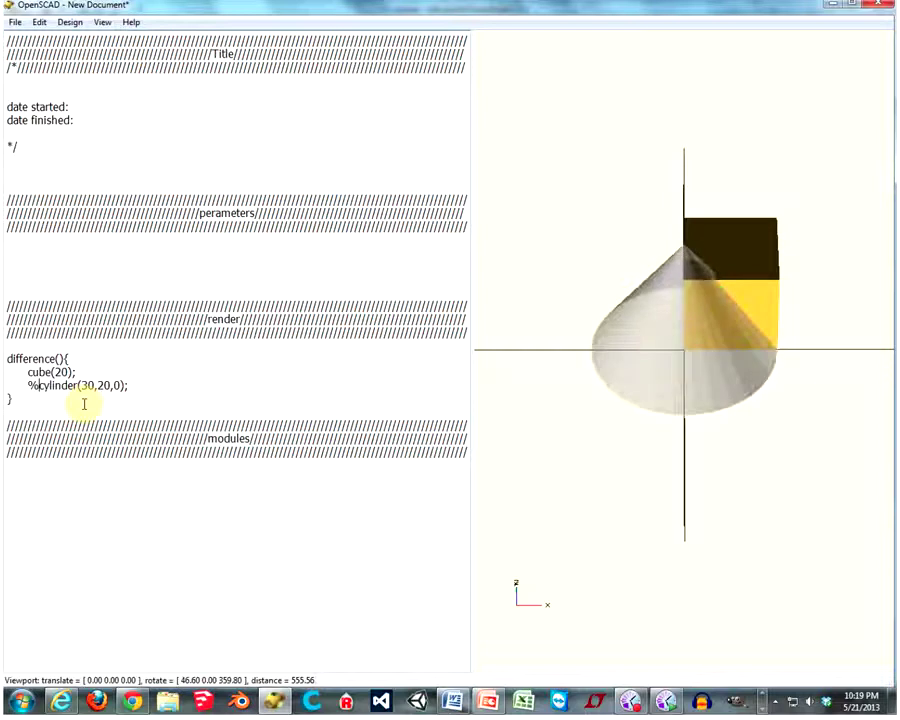
left_click_drag(727, 410, 693, 378)
mouse_move(650, 249)
left_mouse_down()
mouse_move(683, 301)
mouse_move(687, 295)
left_mouse_up()
left_click(28, 385)
key("BackSpace")
type("#")
key("F5")
mouse_move(657, 255)
left_mouse_down()
mouse_move(688, 324)
mouse_move(696, 284)
mouse_move(700, 296)
mouse_move(680, 280)
mouse_move(684, 305)
left_mouse_up()
mouse_move(776, 416)
left_mouse_down()
mouse_move(696, 402)
mouse_move(609, 408)
mouse_move(816, 426)
mouse_move(890, 408)
mouse_move(707, 414)
left_mouse_up()
left_click(35, 385)
key("BackSpace")
type("//")
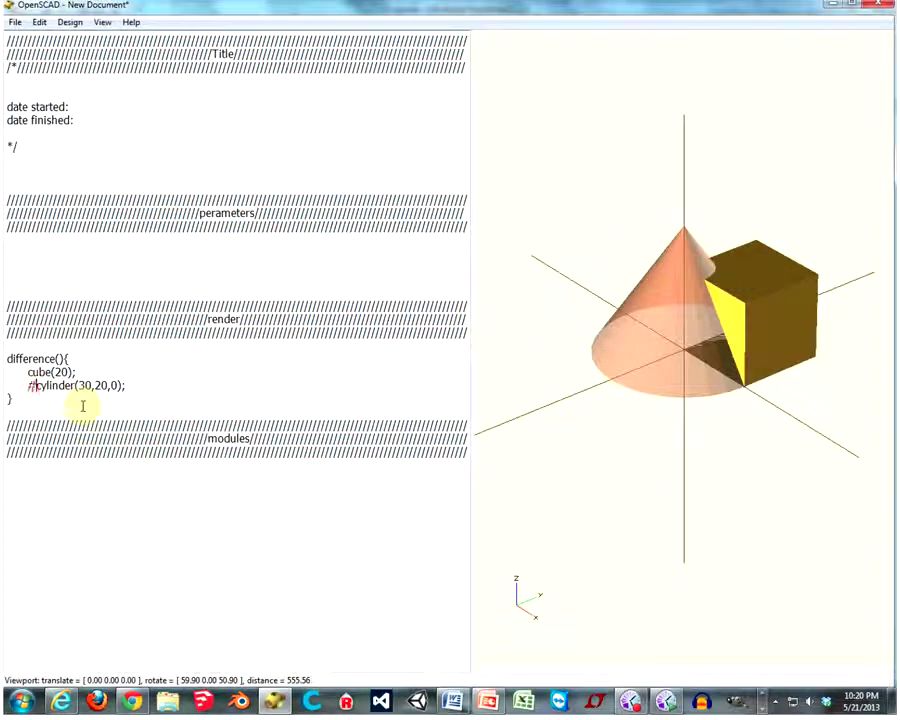
key("F5")
left_click_drag(610, 372, 568, 374)
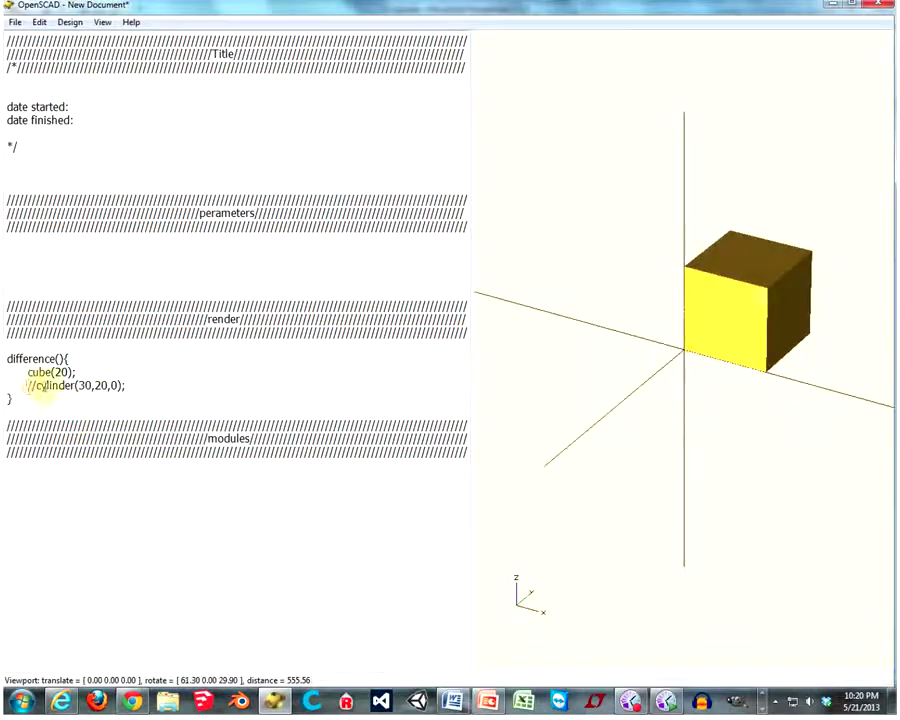
key("BackSpace")
key("BackSpace")
type("*")
left_click_drag(677, 352, 707, 344)
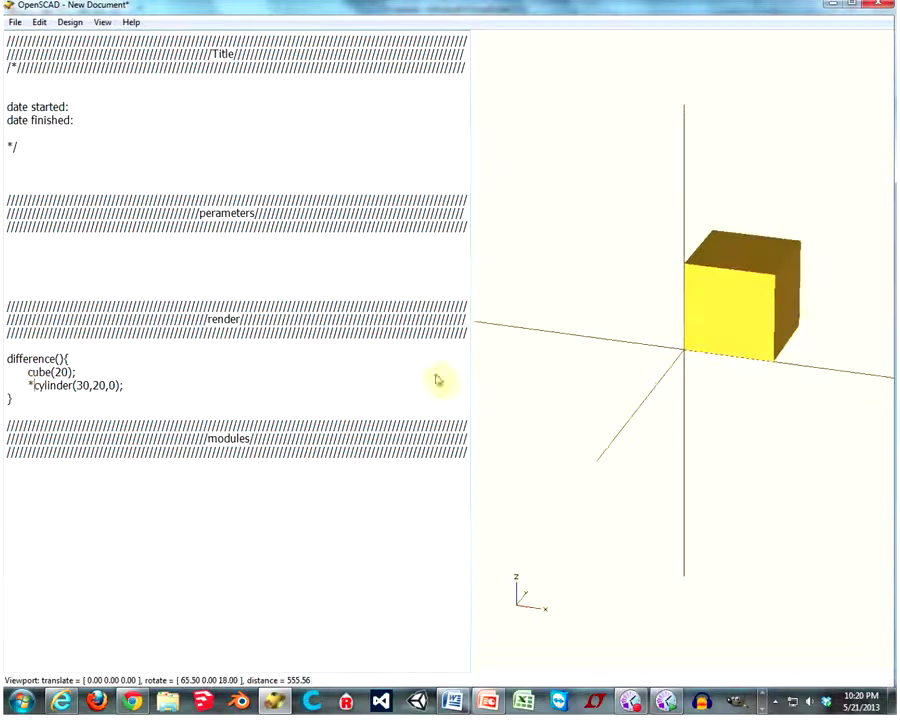
left_click(28, 385)
key("Delete")
type("//")
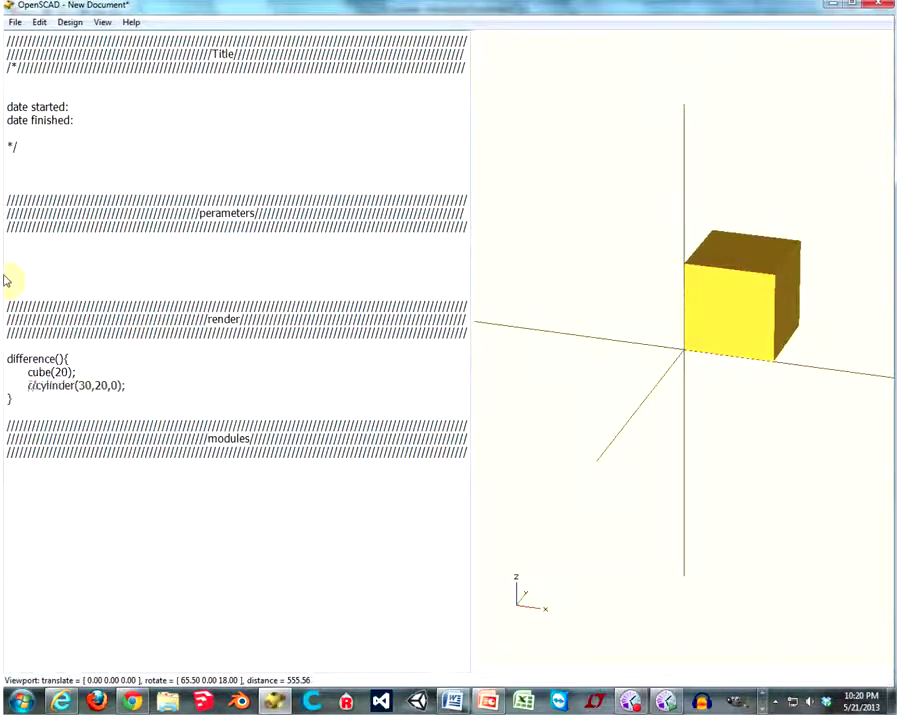
key("BackSpace")
key("BackSpace")
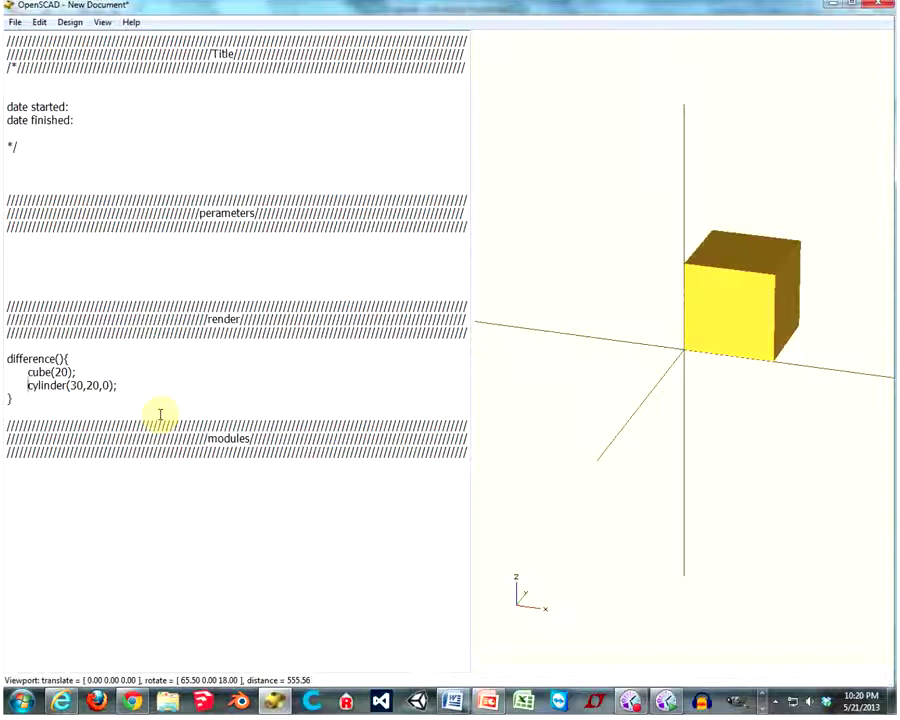
- Add blank lines and a temporary 'cube without cone chunk' comment after the difference block, preview, then delete the comment
left_click(70, 397)
key("Return")
key("Return")
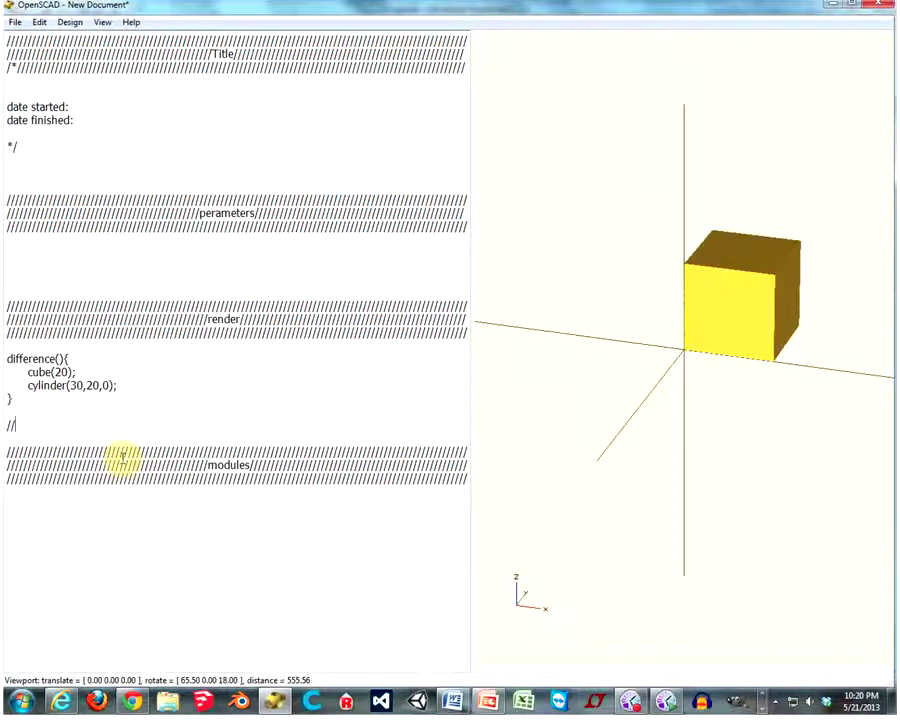
key("F5")
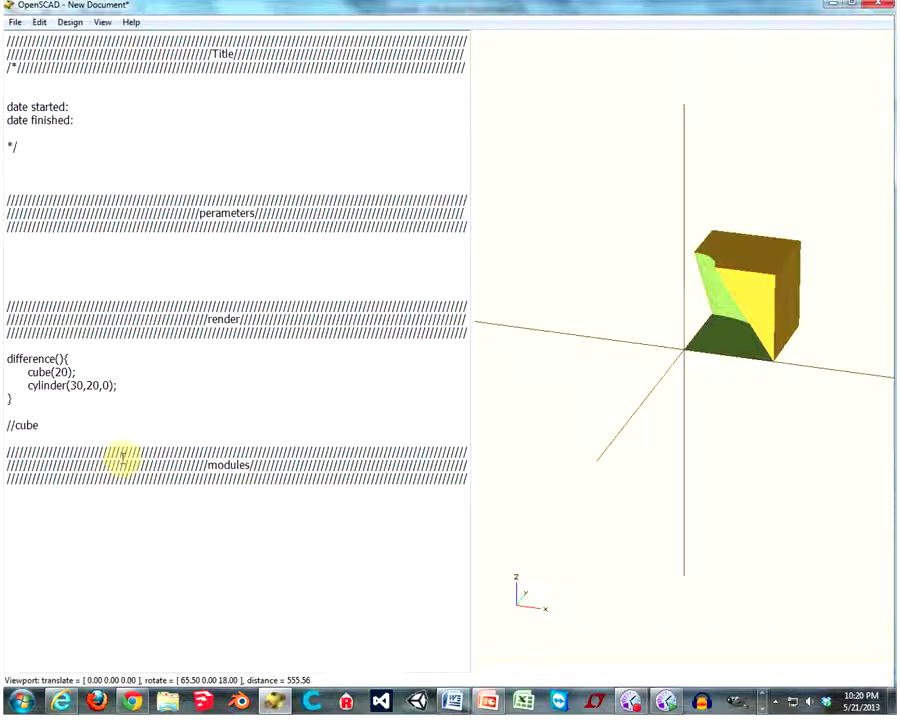
type("ithout ")
type("cone chunk")
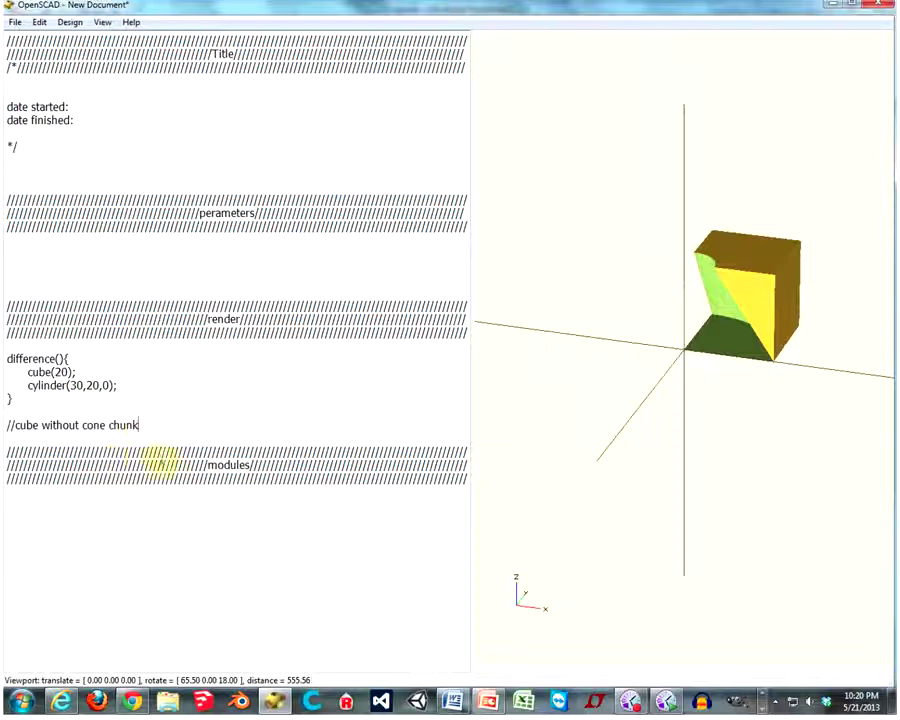
mouse_move(705, 338)
left_mouse_down()
mouse_move(652, 340)
mouse_move(716, 344)
mouse_move(652, 372)
left_mouse_up()
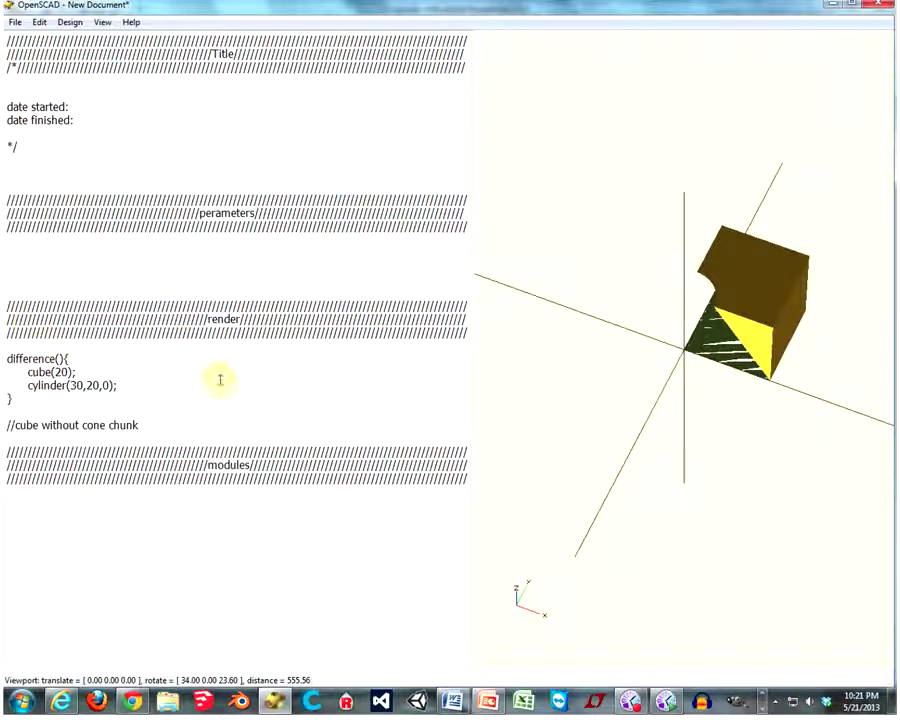
left_click_drag(153, 424, 6, 424)
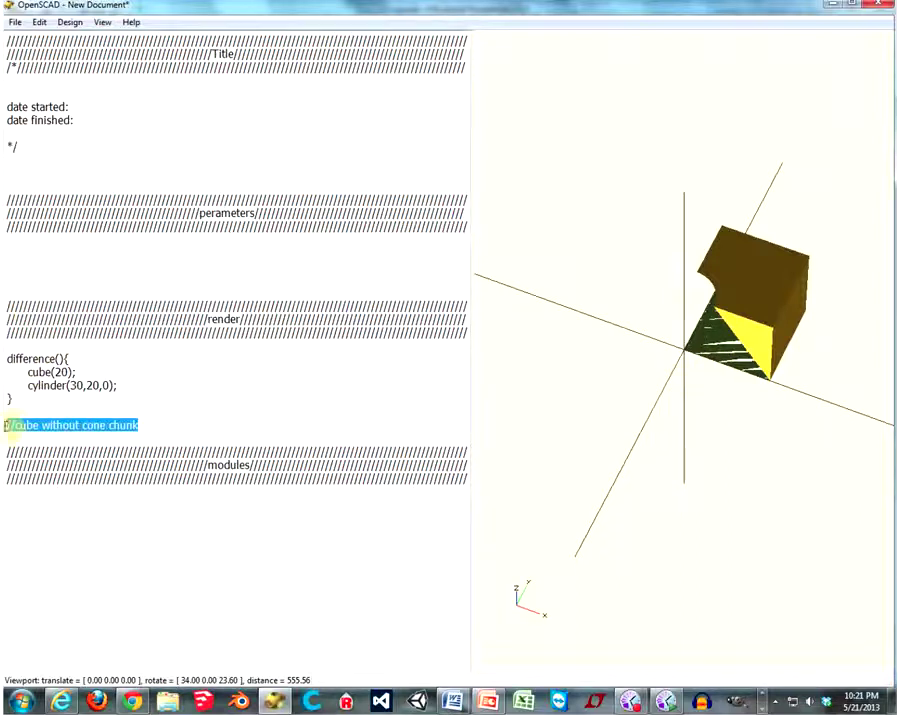
key("BackSpace")
key("BackSpace")
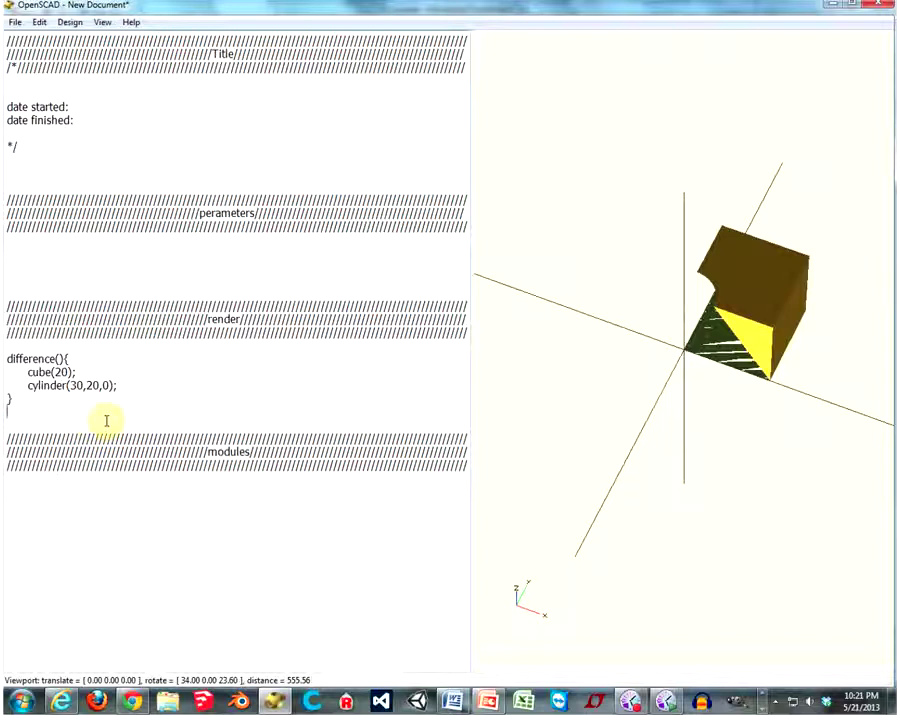
left_click(44, 408)
- Disable the difference() object with a leading * and preview the now empty scene
left_click(8, 360)
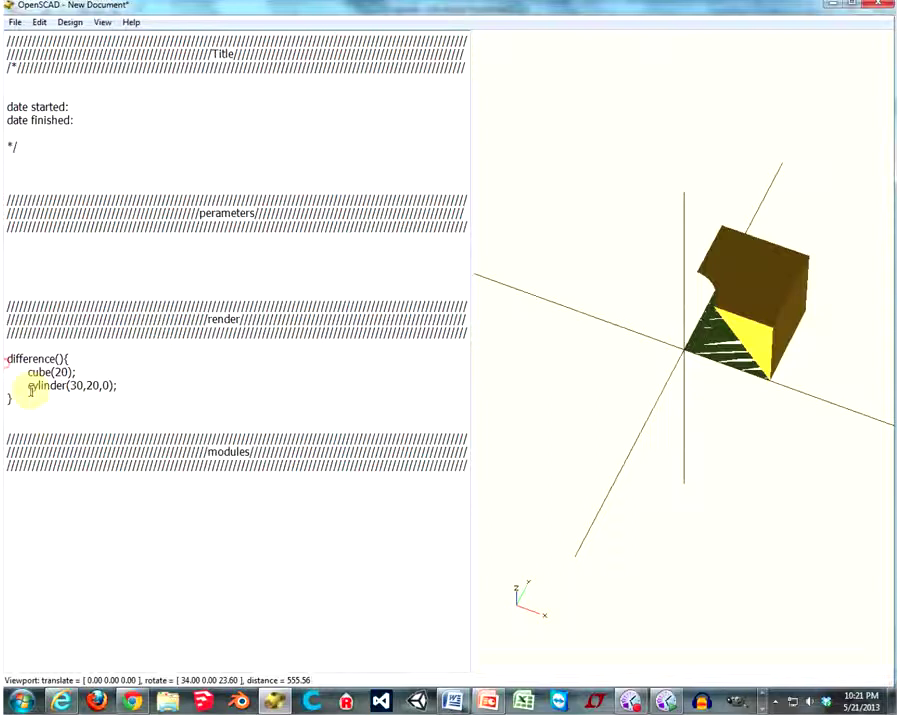
type("*")
key("F5")
mouse_move(736, 352)
left_mouse_down()
mouse_move(750, 338)
mouse_move(715, 338)
mouse_move(741, 346)
mouse_move(727, 346)
left_mouse_up()
- Add translate([20,20,20]) cube(20); below the difference block
left_click(14, 430)
key("Return")
key("Return")
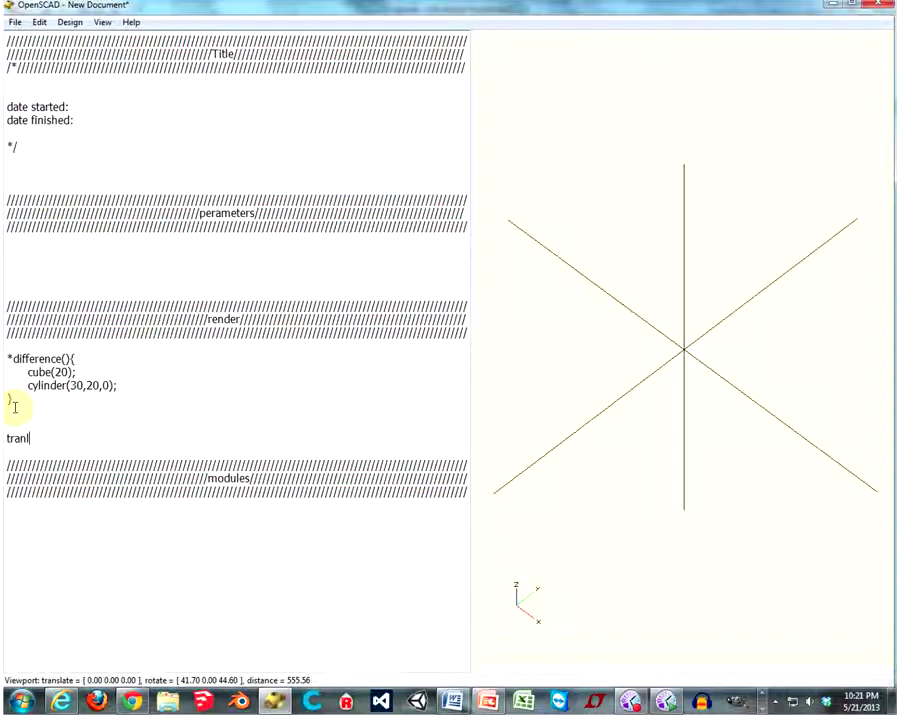
type("slate([")
type("20,")
type("20,20")
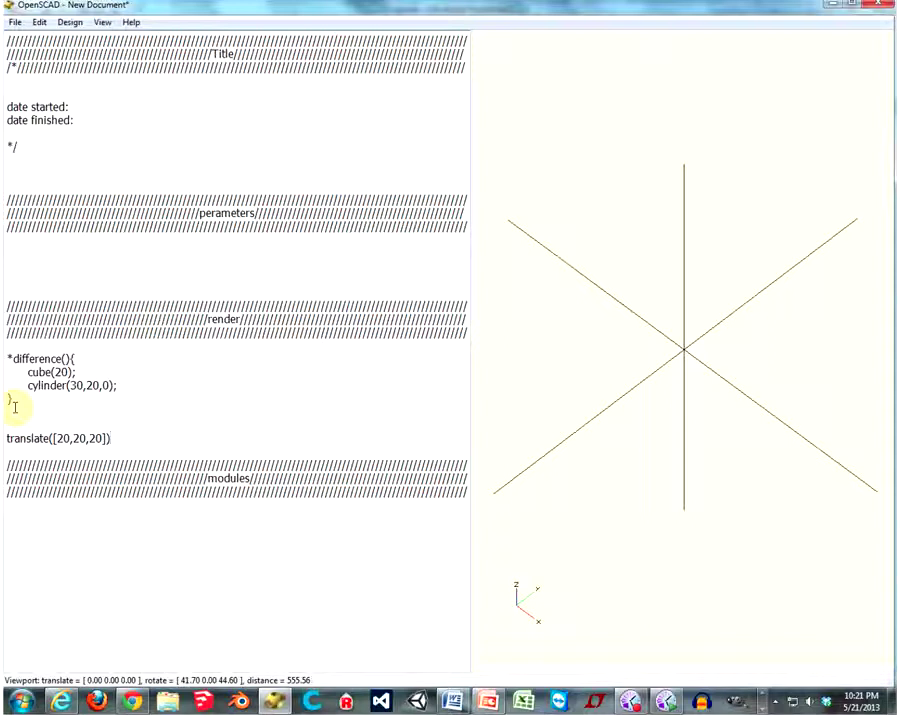
key("Return")
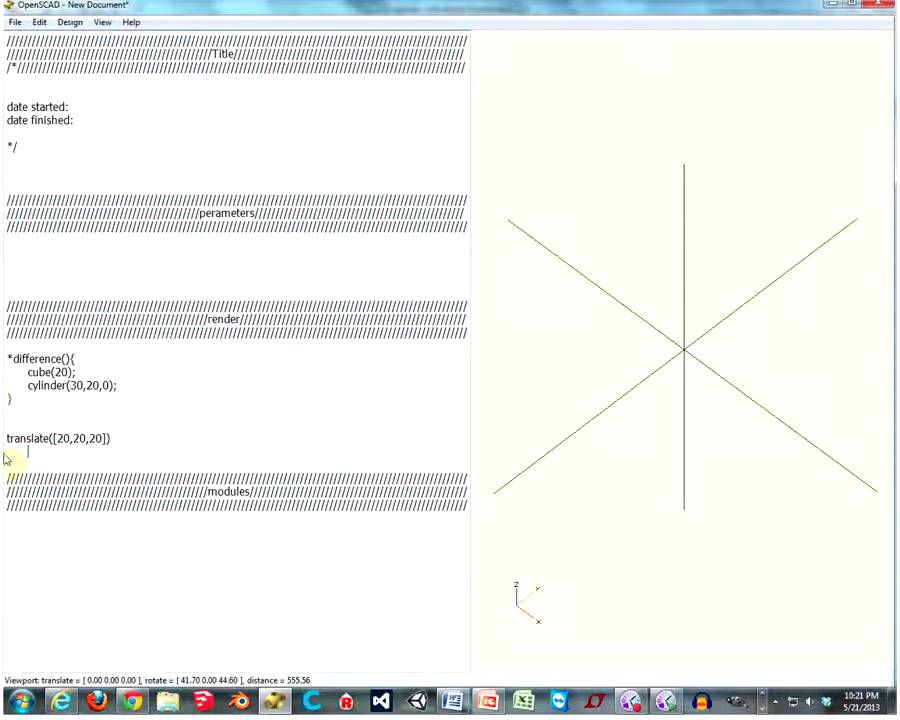
left_click_drag(6, 437, 112, 435)
left_click(112, 435)
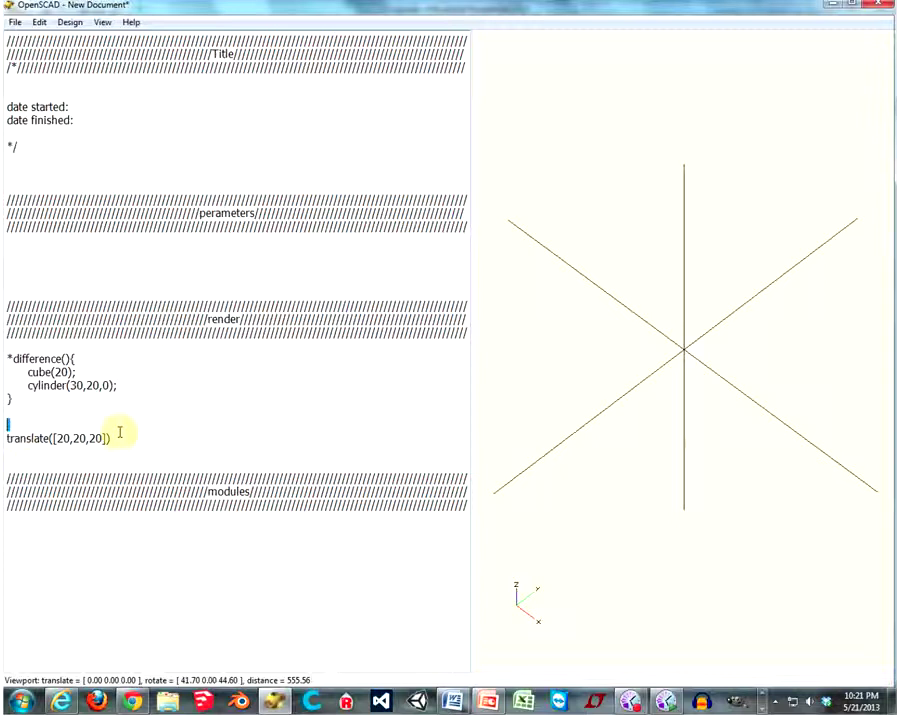
triple_click(110, 436)
left_click(68, 455)
type("cube(20);")
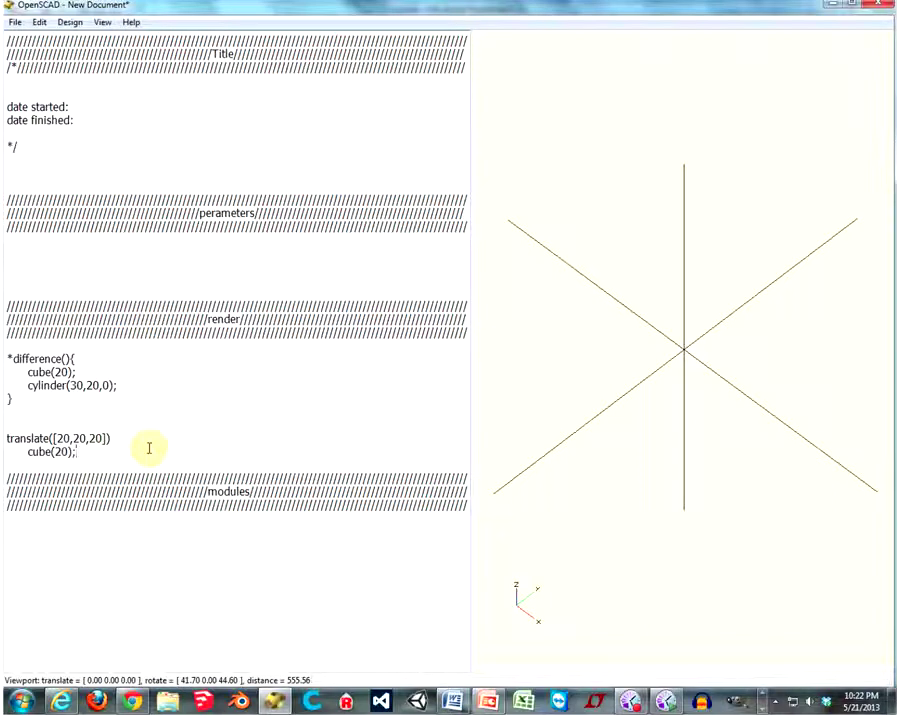
mouse_move(88, 451)
left_mouse_down()
mouse_move(24, 452)
mouse_move(46, 452)
left_mouse_up()
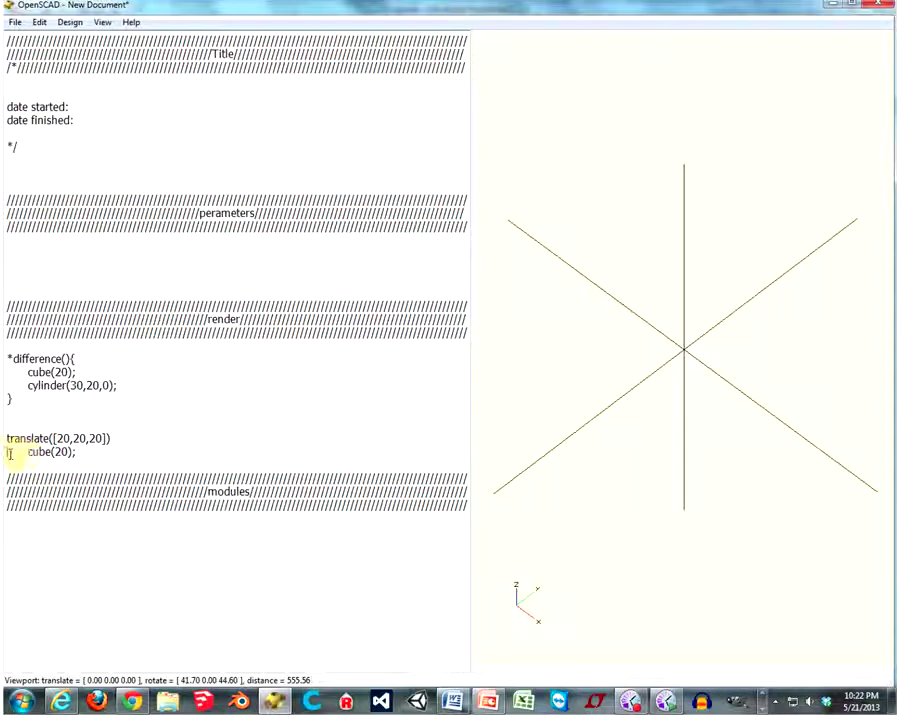
- Preview with F5 and orbit around the offset cube
left_click(166, 401)
key("F5")
mouse_move(574, 294)
left_mouse_down()
mouse_move(655, 300)
mouse_move(618, 282)
mouse_move(548, 296)
mouse_move(617, 309)
left_mouse_up()
mouse_move(74, 346)
left_mouse_down()
mouse_move(256, 665)
mouse_move(368, 656)
mouse_move(120, 305)
mouse_move(172, 432)
mouse_move(178, 420)
left_mouse_up()
left_click(178, 420)
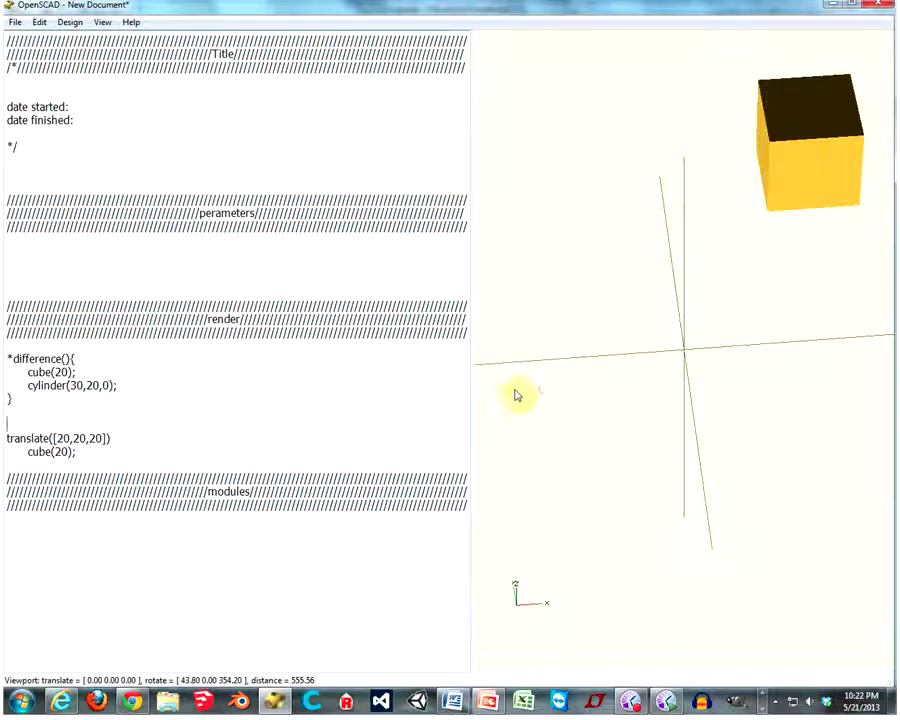
left_click_drag(726, 366, 626, 376)
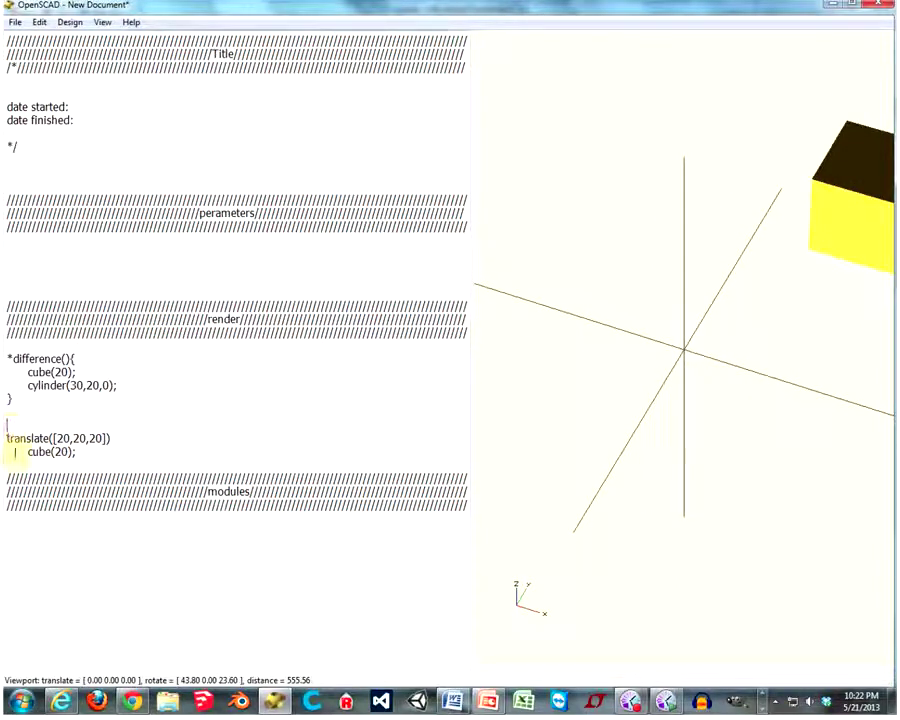
- Remove the * before difference() and orbit to see the cut cube beside the offset cube
left_click(12, 358)
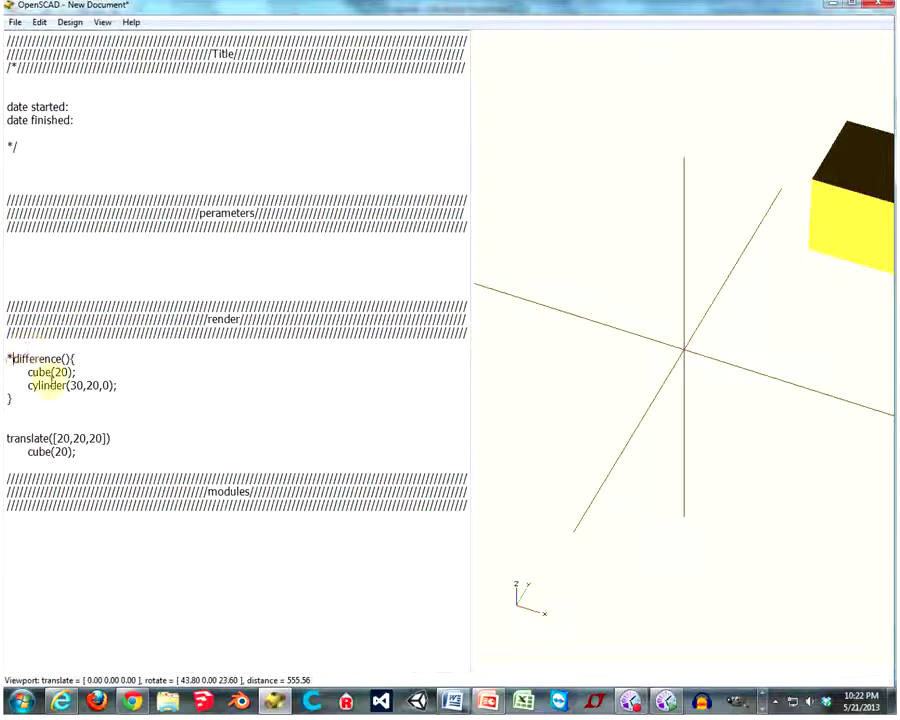
key("BackSpace")
mouse_move(617, 313)
left_mouse_down()
mouse_move(741, 283)
mouse_move(665, 303)
mouse_move(658, 294)
left_mouse_up()
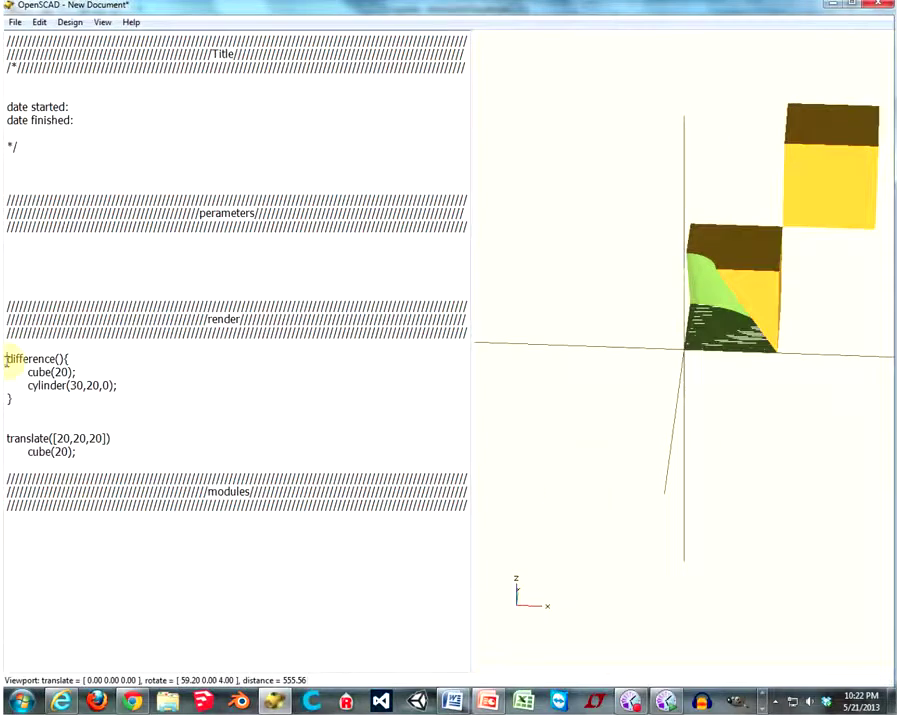
mouse_move(800, 360)
left_mouse_down()
mouse_move(756, 366)
mouse_move(756, 376)
mouse_move(774, 390)
mouse_move(876, 384)
mouse_move(848, 390)
left_mouse_up()
left_click_drag(848, 392, 781, 396)
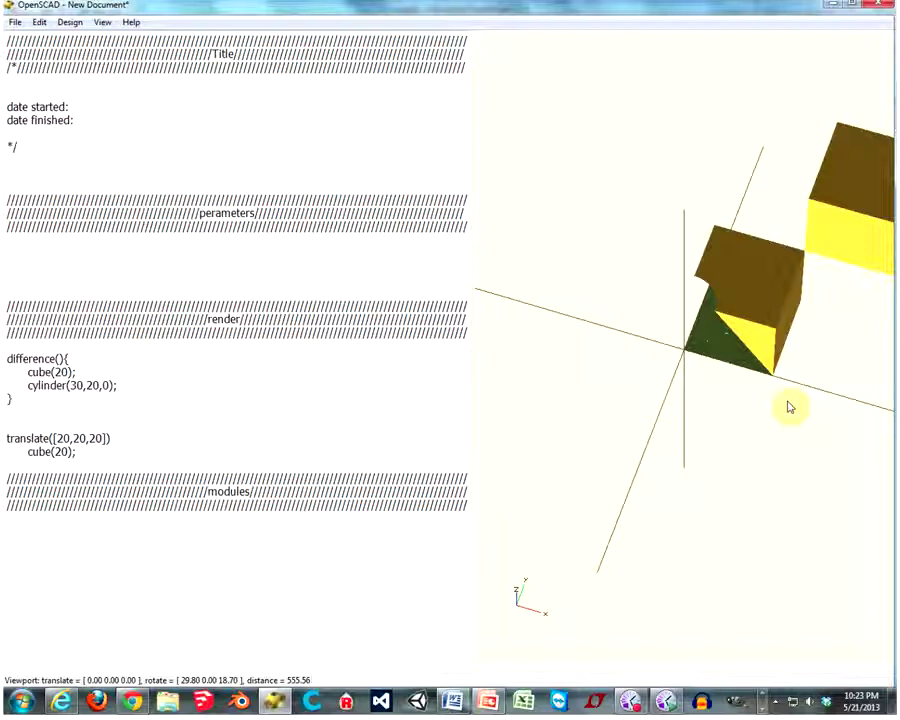
- Prefix the cylinder with # and preview the highlighted subtracted cone
left_click(20, 387)
type("#")
key("F5")
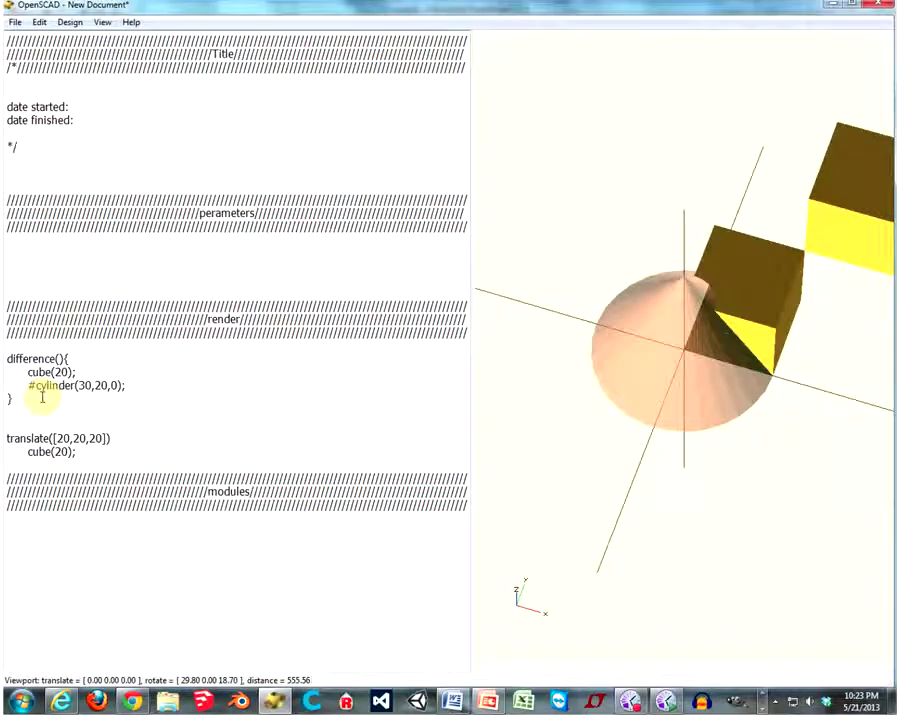